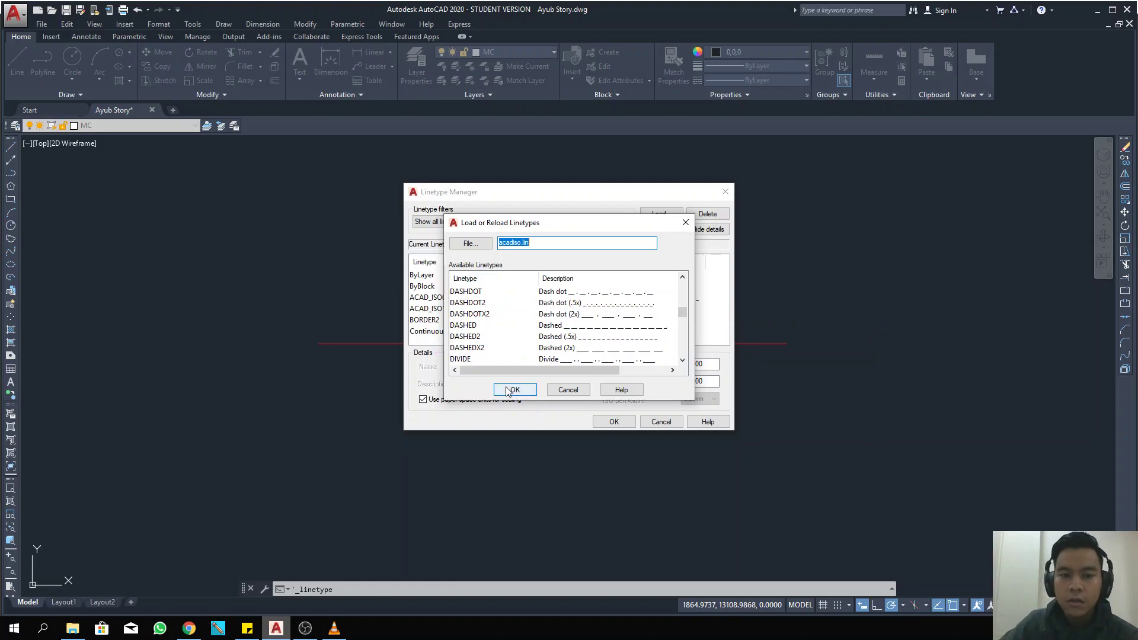
Step: Inspect the ACAD_ISO08W100 linetype in the Linetype Manager without loading another linetype, and leave the manager
click(618, 340)
click(685, 223)
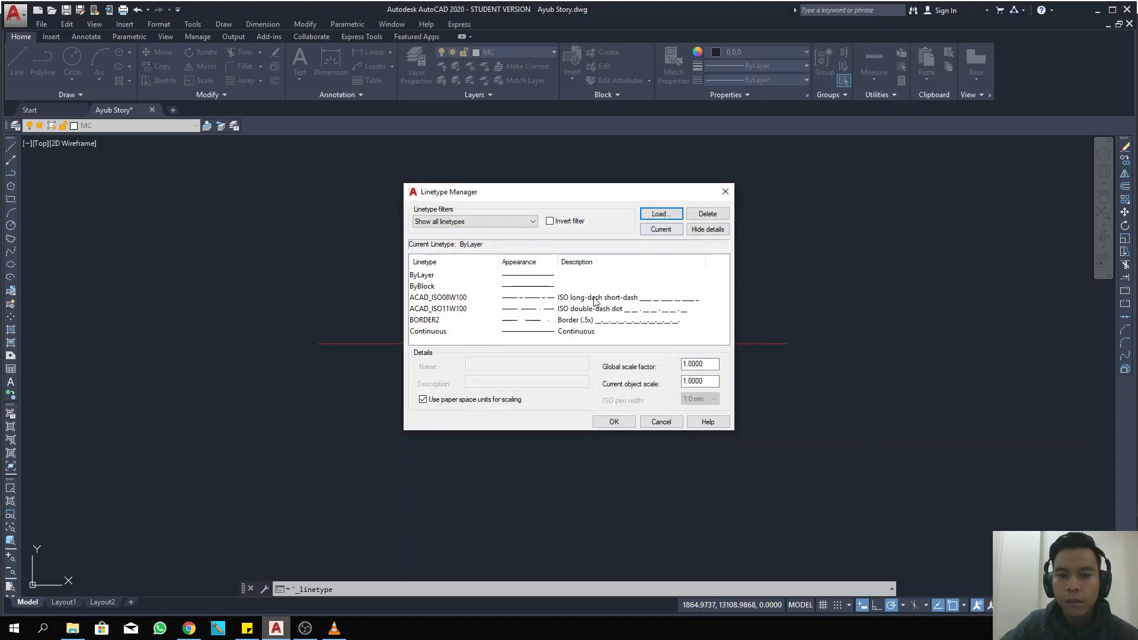
click(587, 300)
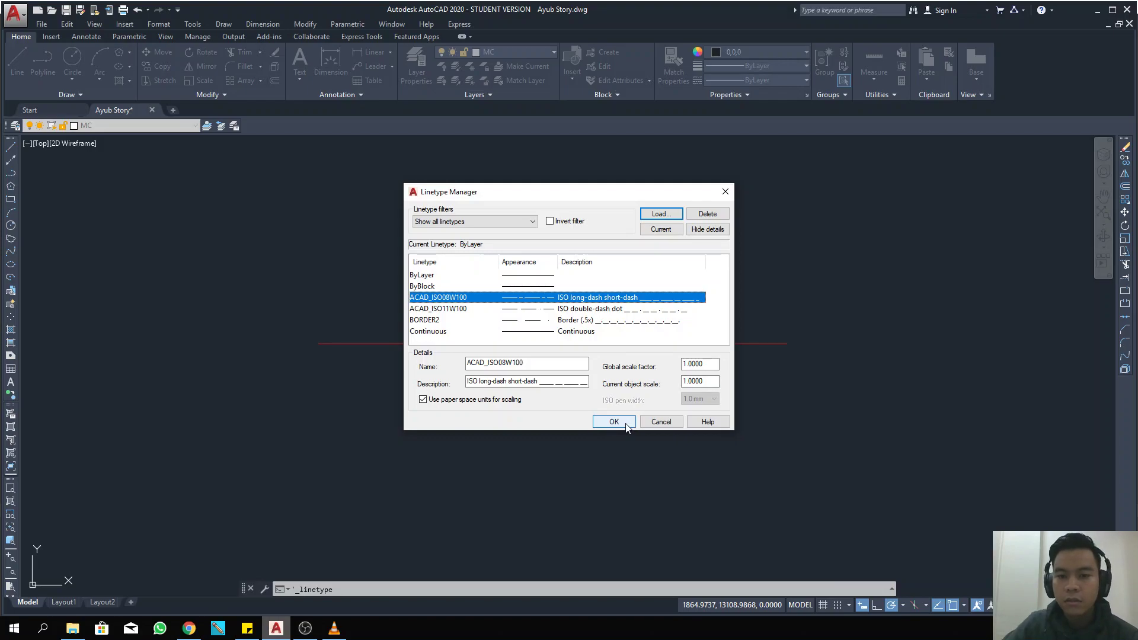
click(652, 423)
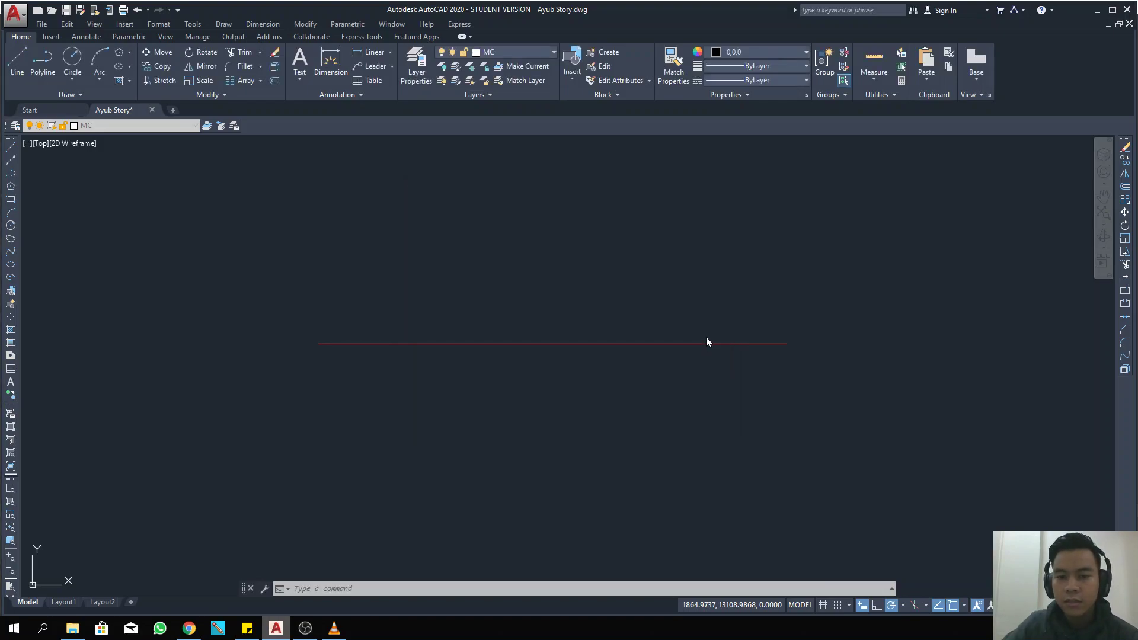
Step: Change the linetype of the red horizontal line to ACAD_ISO08W100 in its properties
click(687, 342)
click(690, 344)
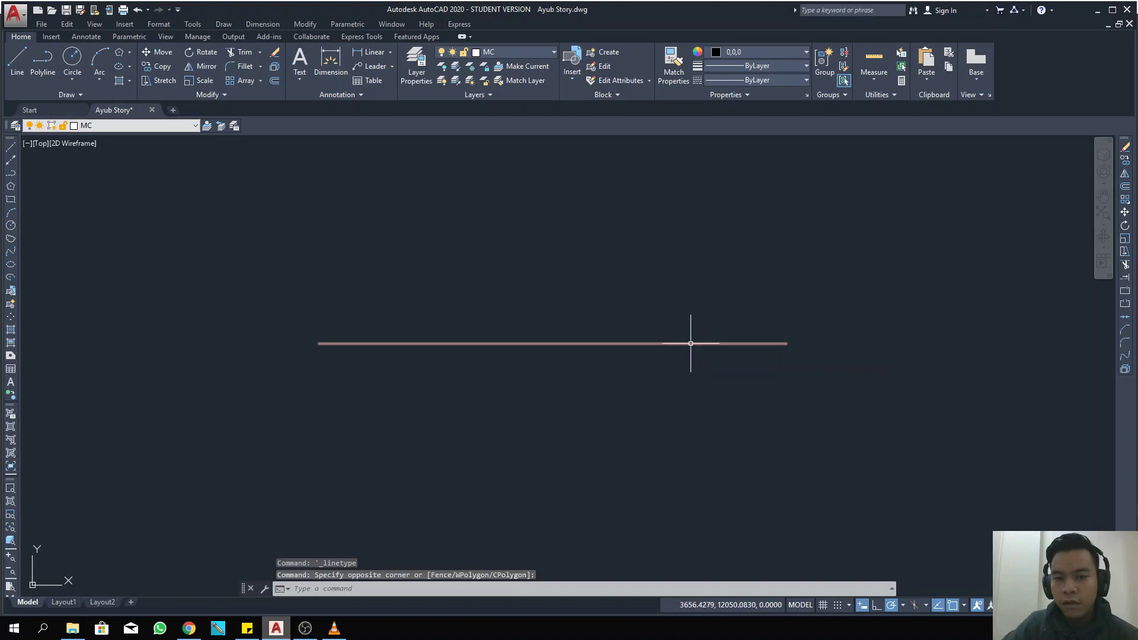
right_click(690, 343)
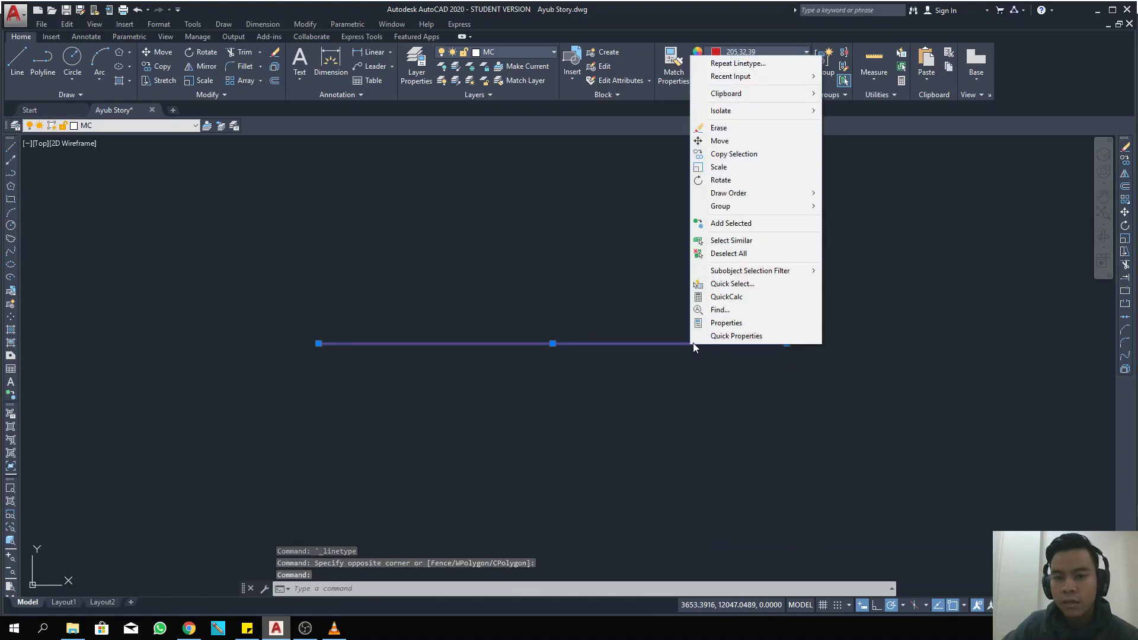
click(762, 324)
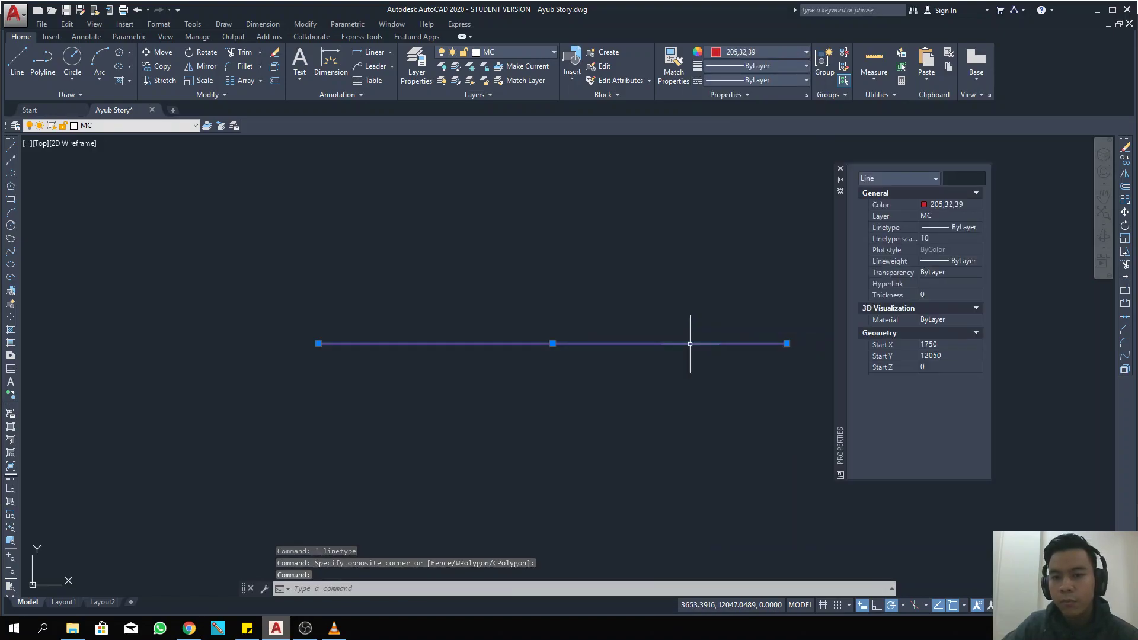
click(936, 227)
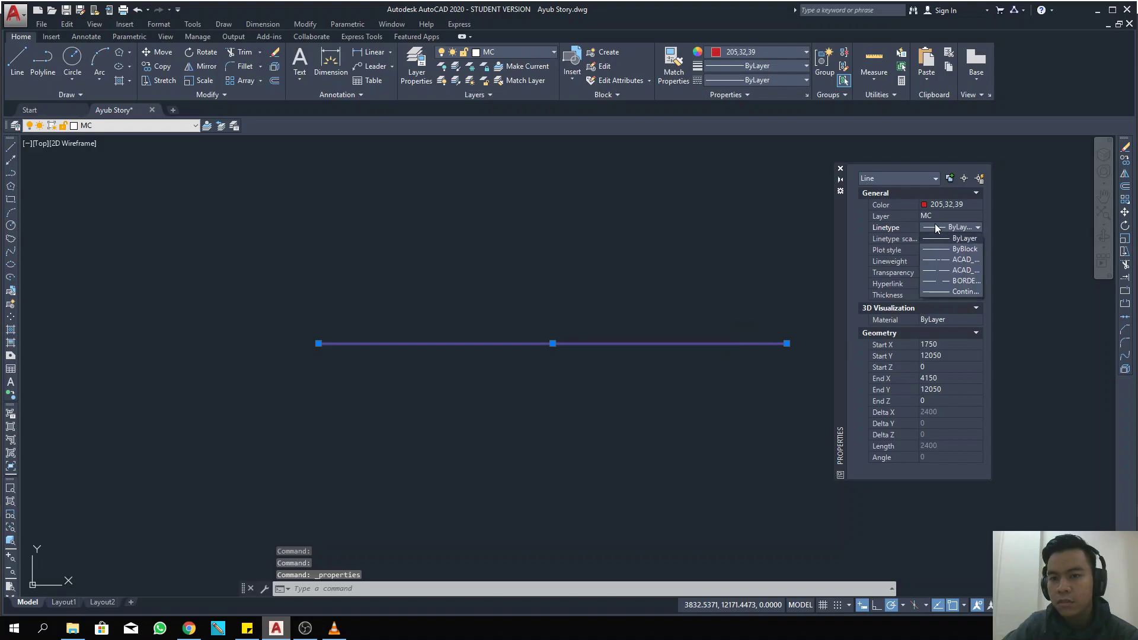
click(956, 259)
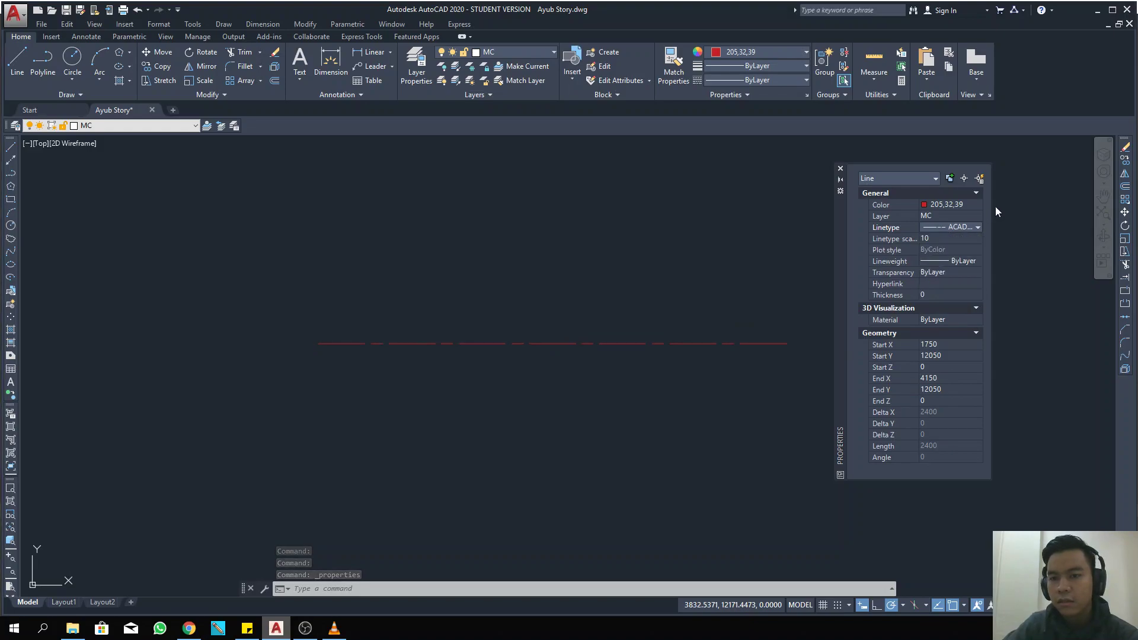
Step: Set the red line's linetype scale to 15, close its properties and deselect it
click(947, 239)
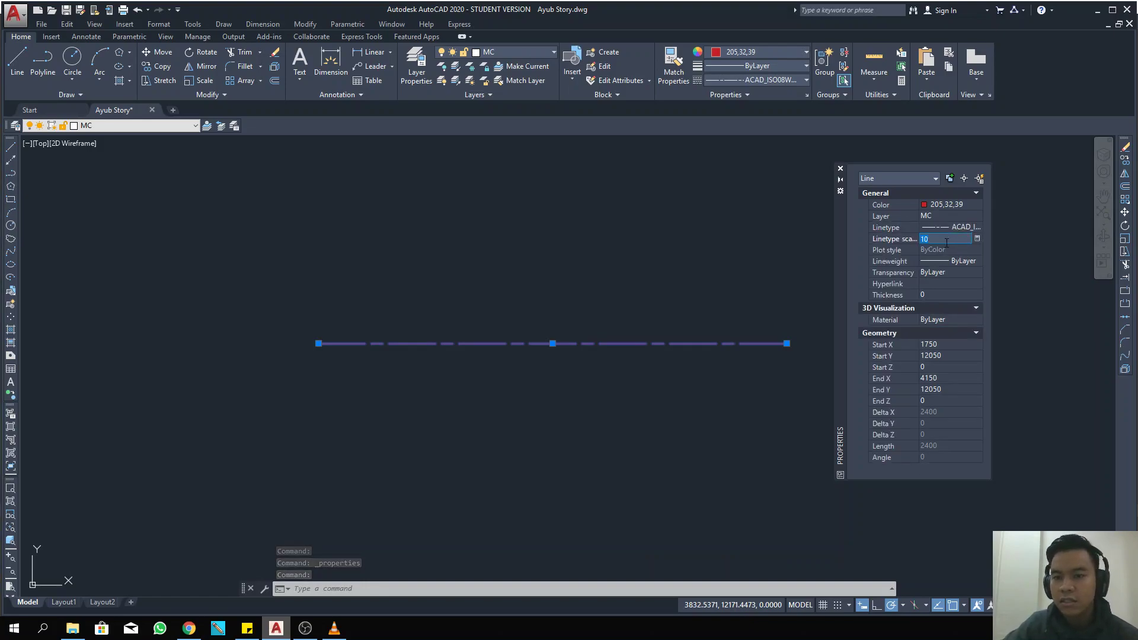
text(15)
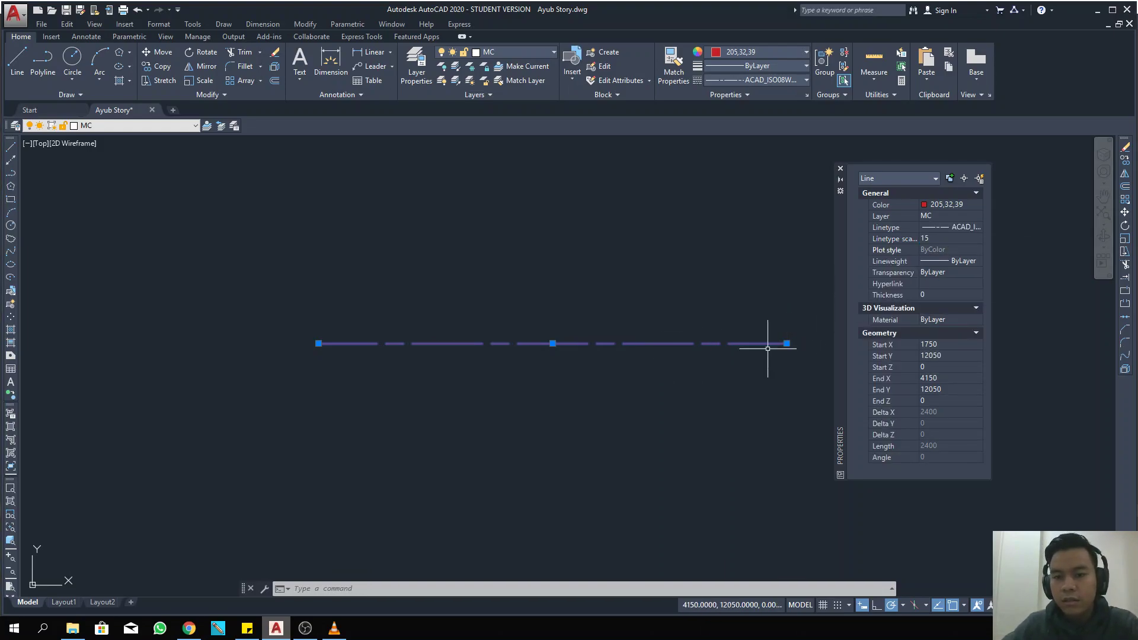
scroll(644, 427, down, 2)
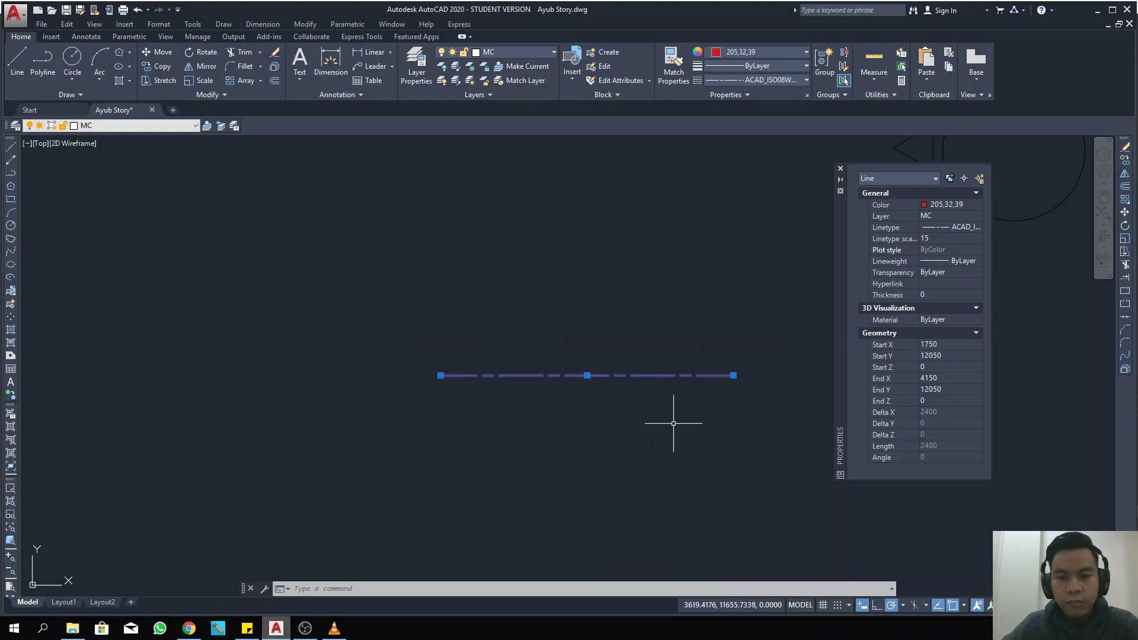
click(841, 169)
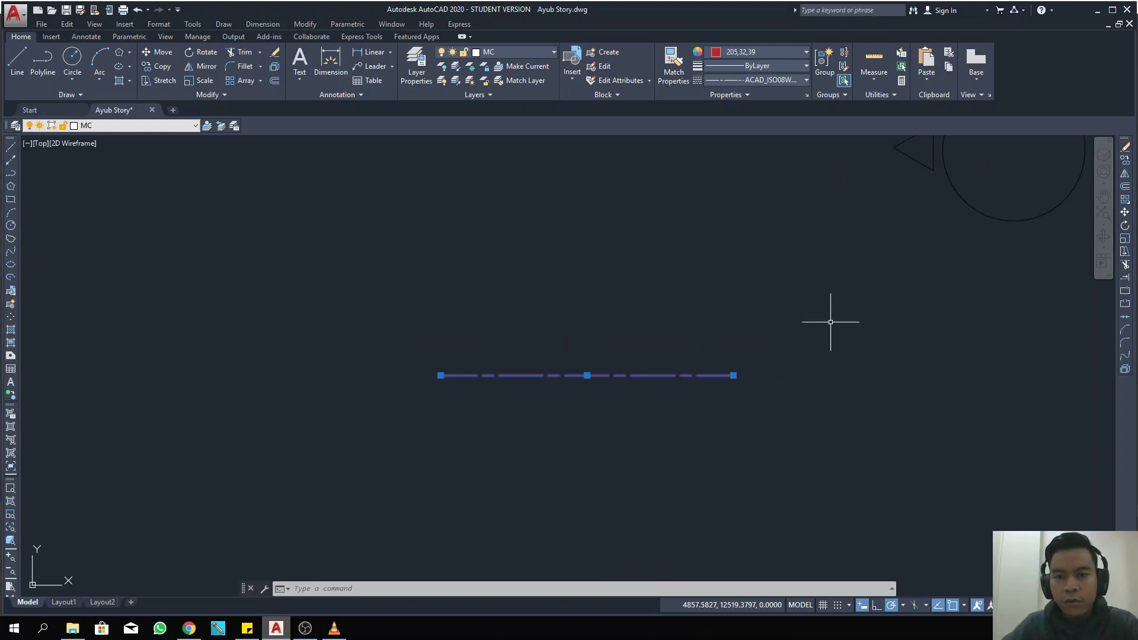
key(Escape)
Step: Draw a donut beside the red line, about 1228 units in outside diameter with a ring about 337 units wide
middle_drag(745, 401, 668, 295)
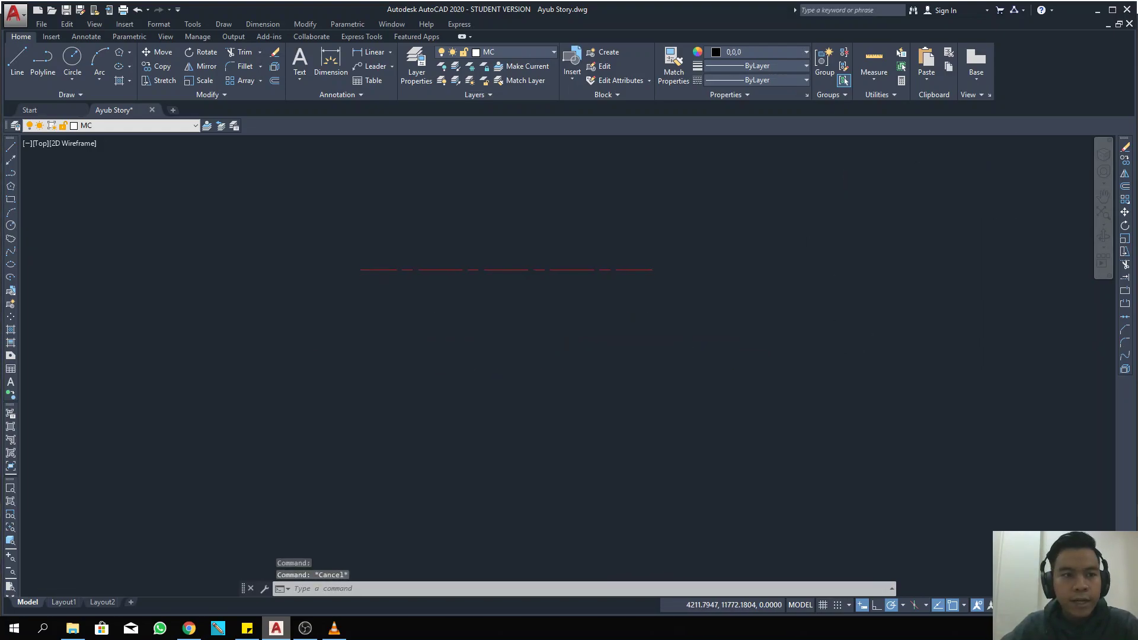
click(73, 75)
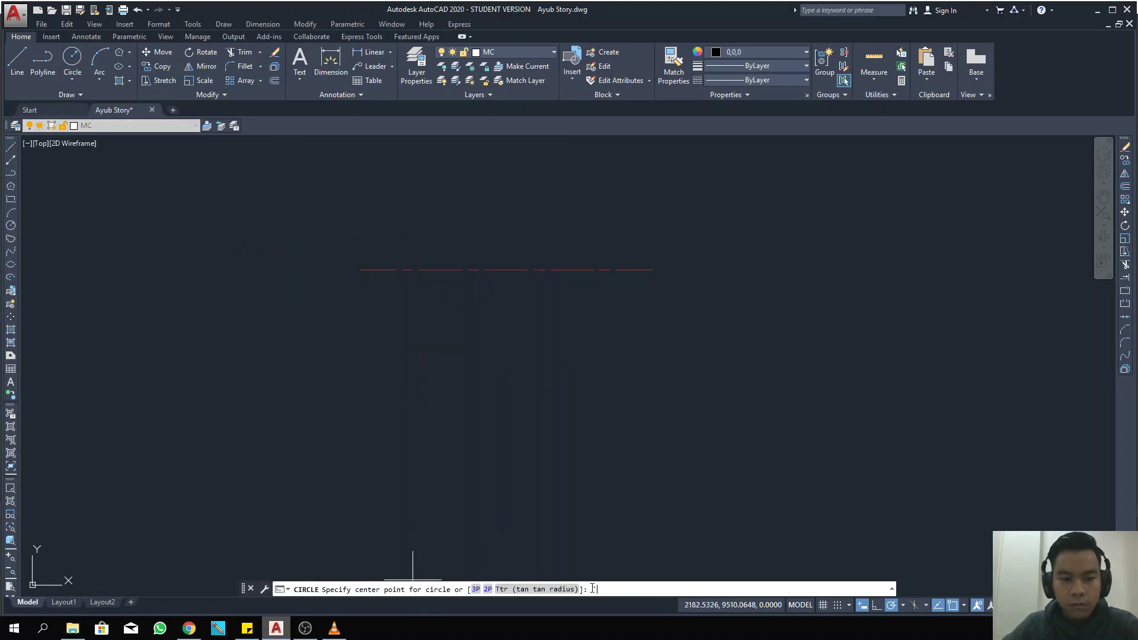
key(Escape)
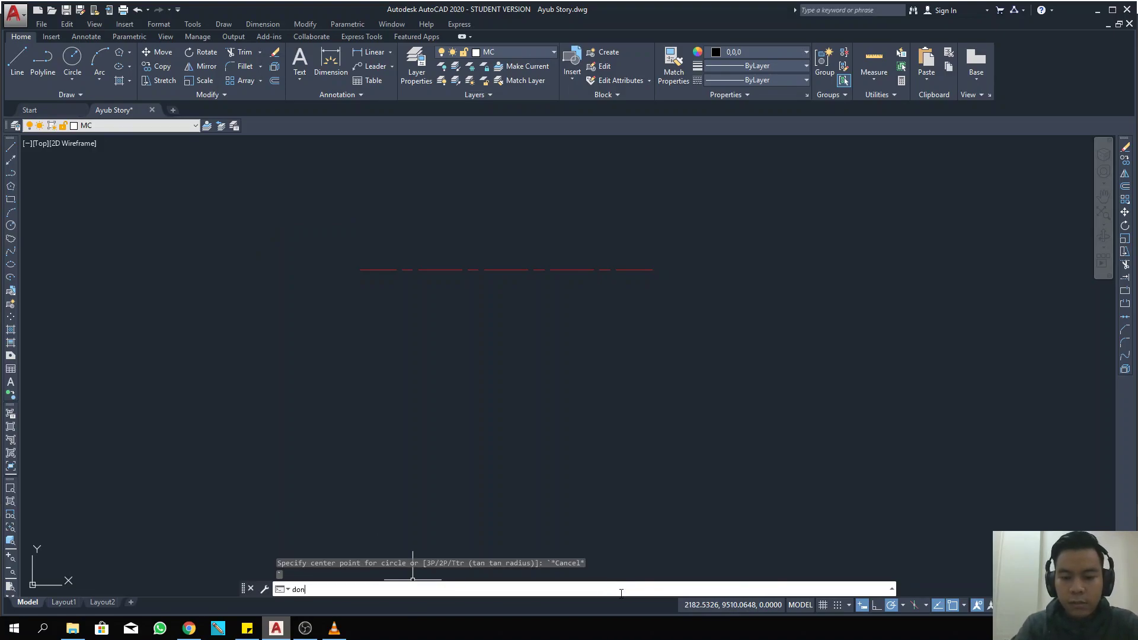
text(donut)
key(Return)
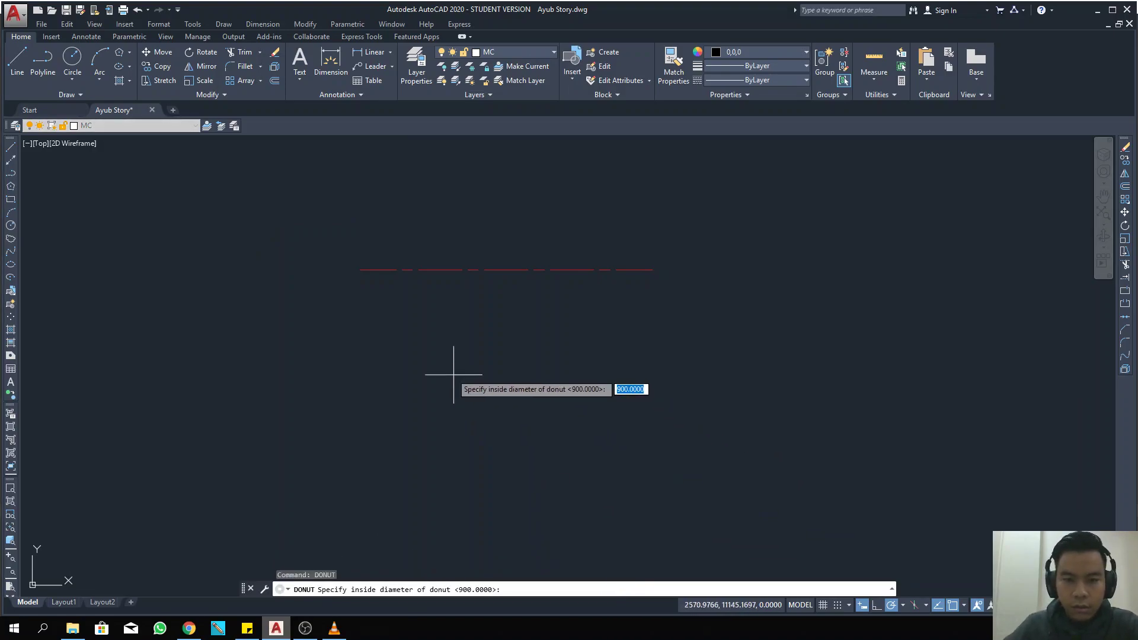
click(441, 331)
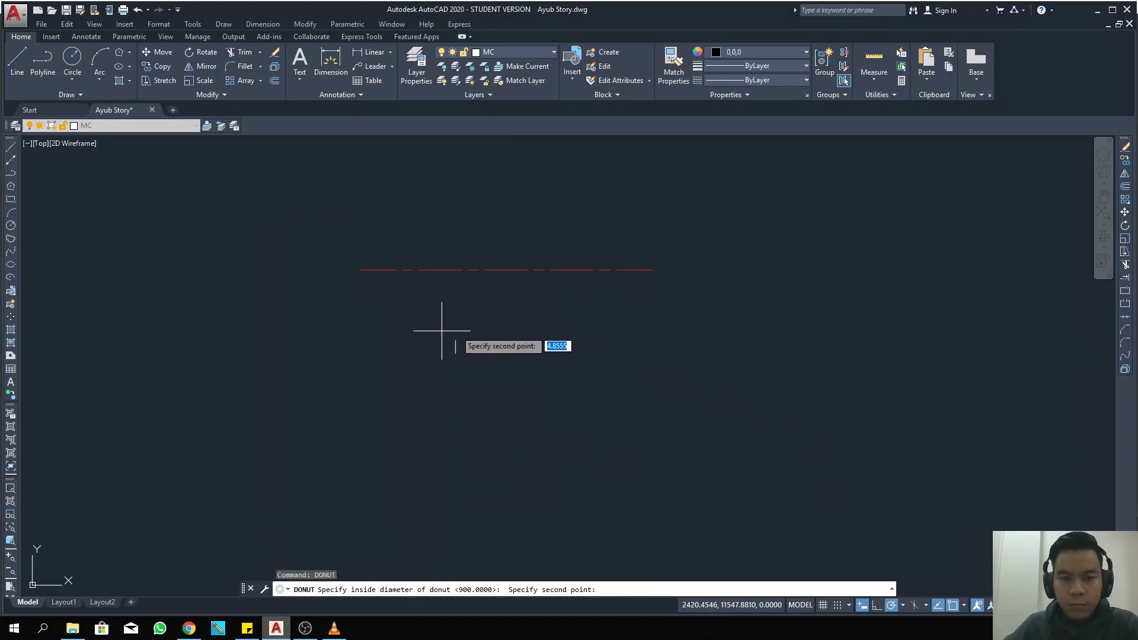
click(498, 331)
click(389, 331)
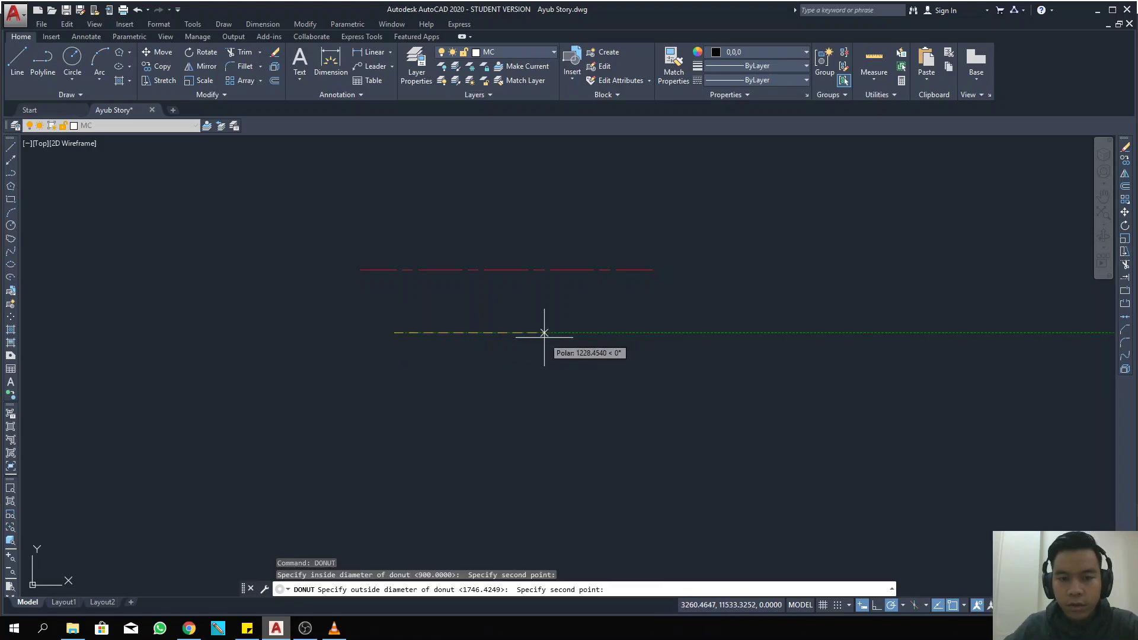
click(544, 331)
click(845, 342)
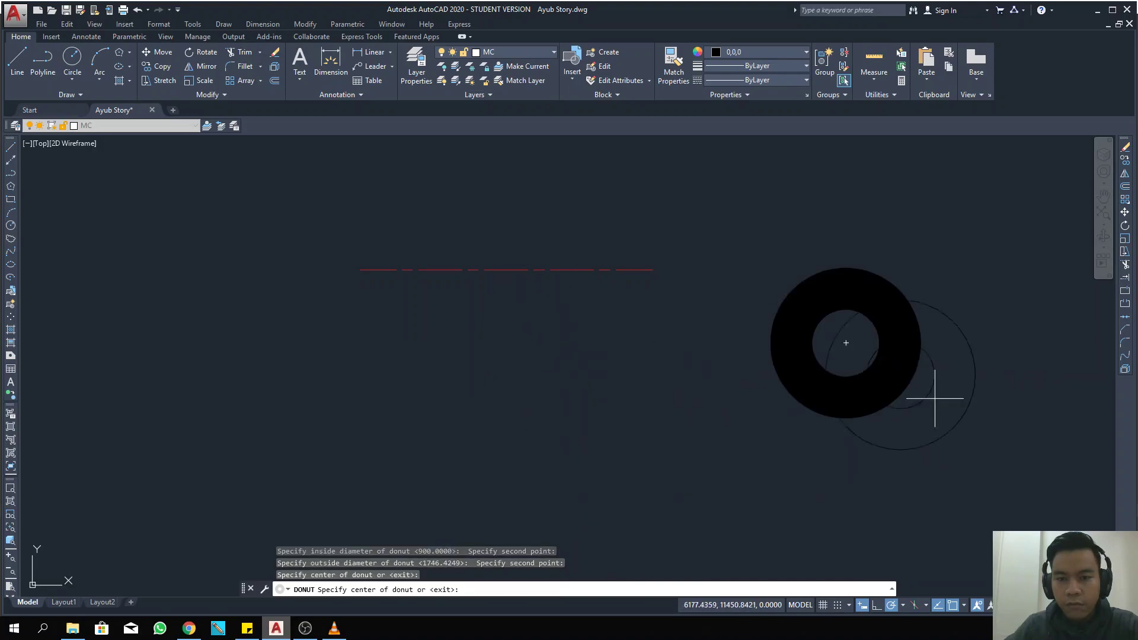
key(Escape)
Step: Change the donut's linetype to ACAD_ISO08W100 in its properties
click(905, 367)
right_click(908, 344)
click(948, 324)
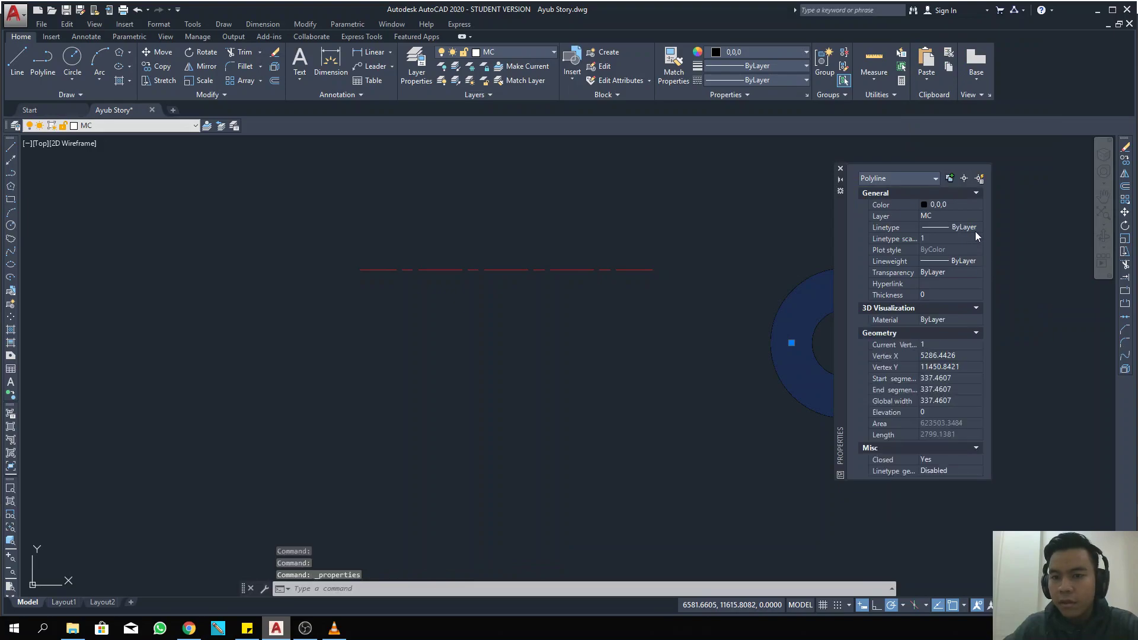
click(976, 231)
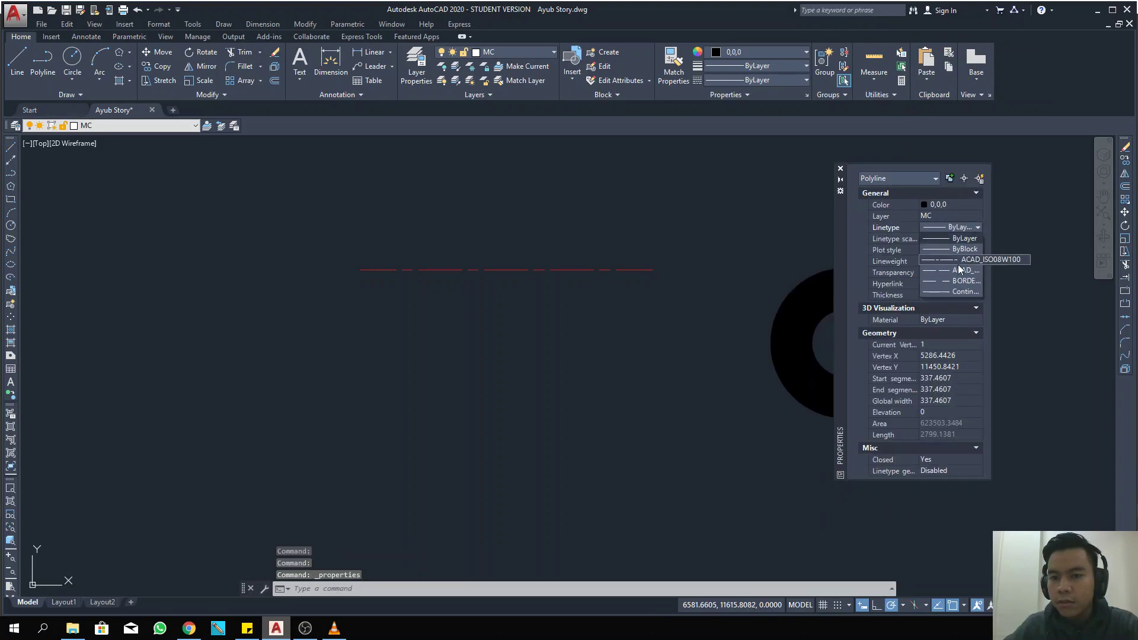
click(999, 271)
Step: Set the donut's linetype scale to 10, close its properties and deselect it
middle_drag(1023, 240, 730, 280)
scroll(652, 322, up, 4)
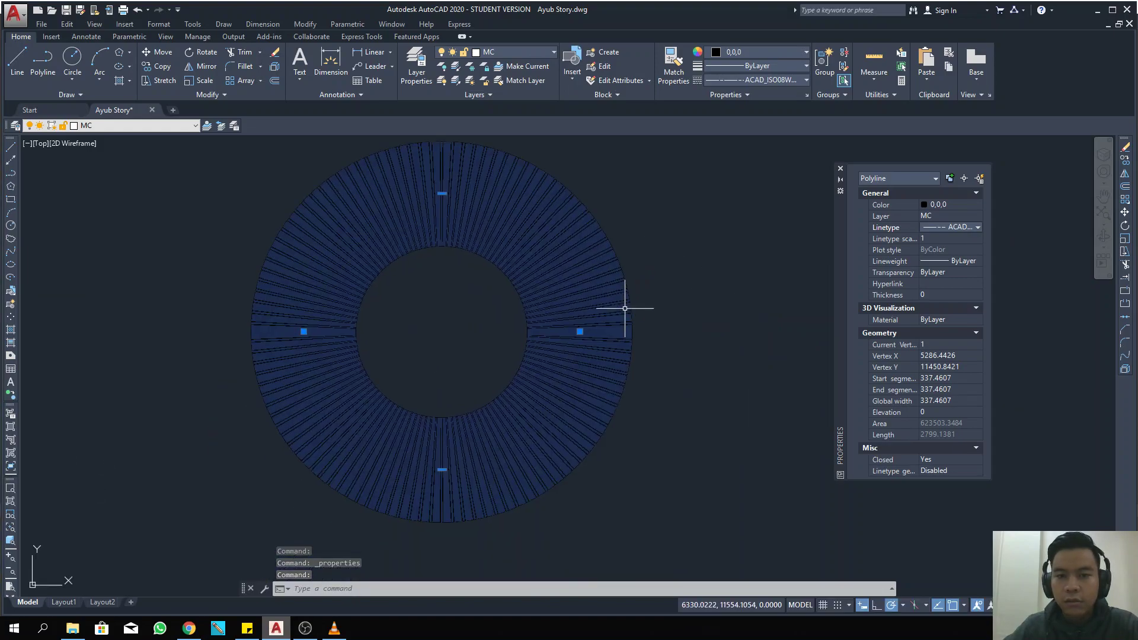
click(941, 239)
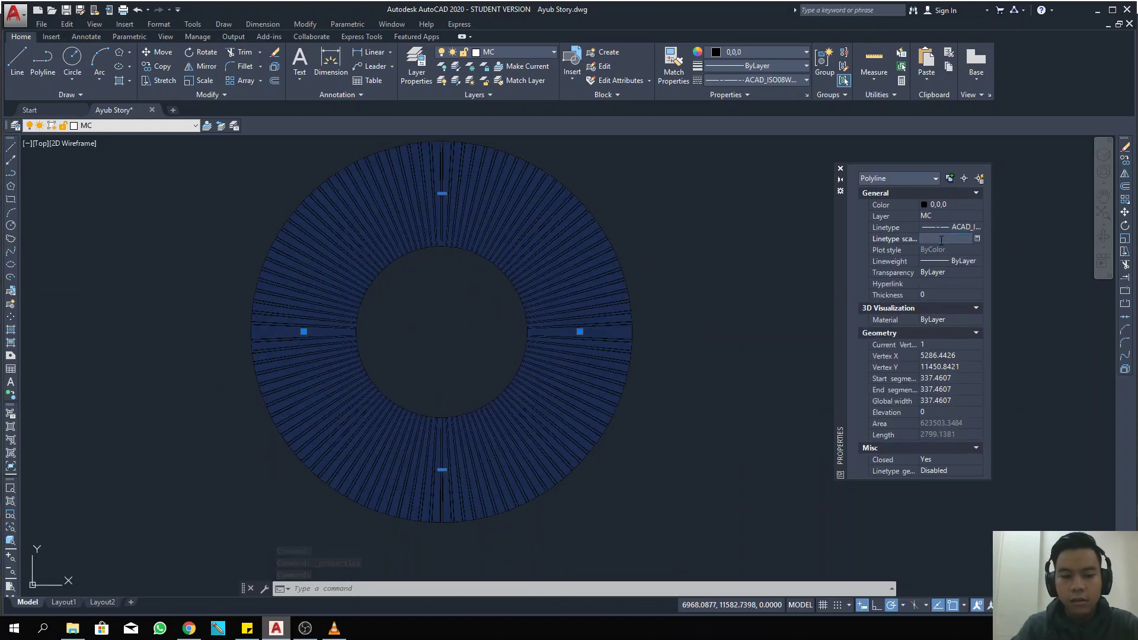
text(10)
key(Return)
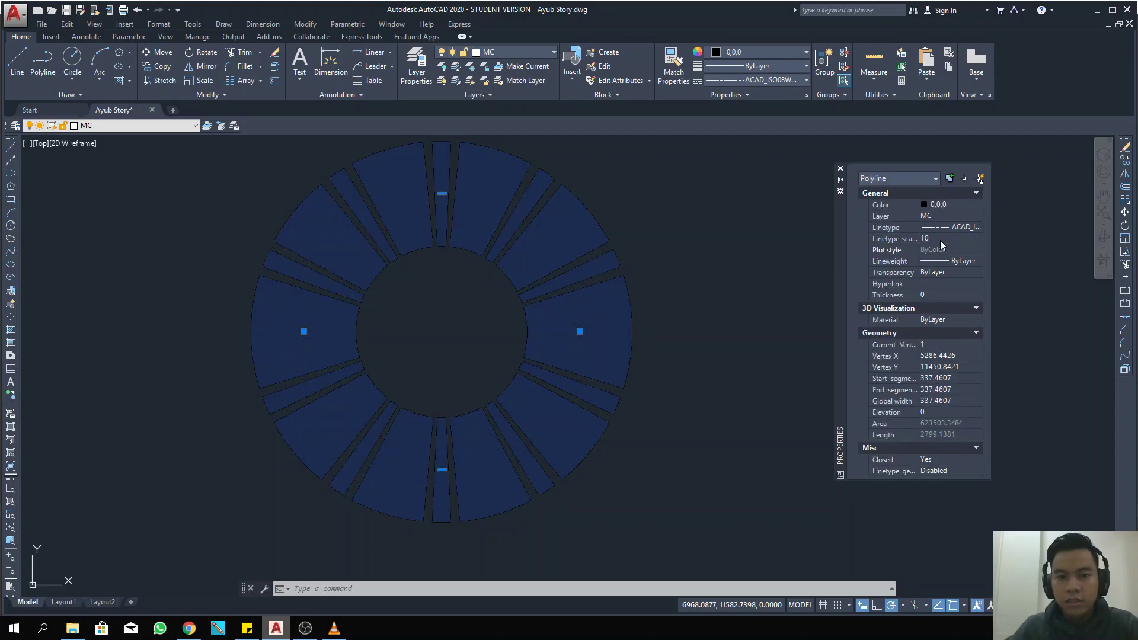
click(840, 169)
key(Escape)
Step: Look over the drawing and find the triangle beside the empty circle above the donut
scroll(752, 347, down, 2)
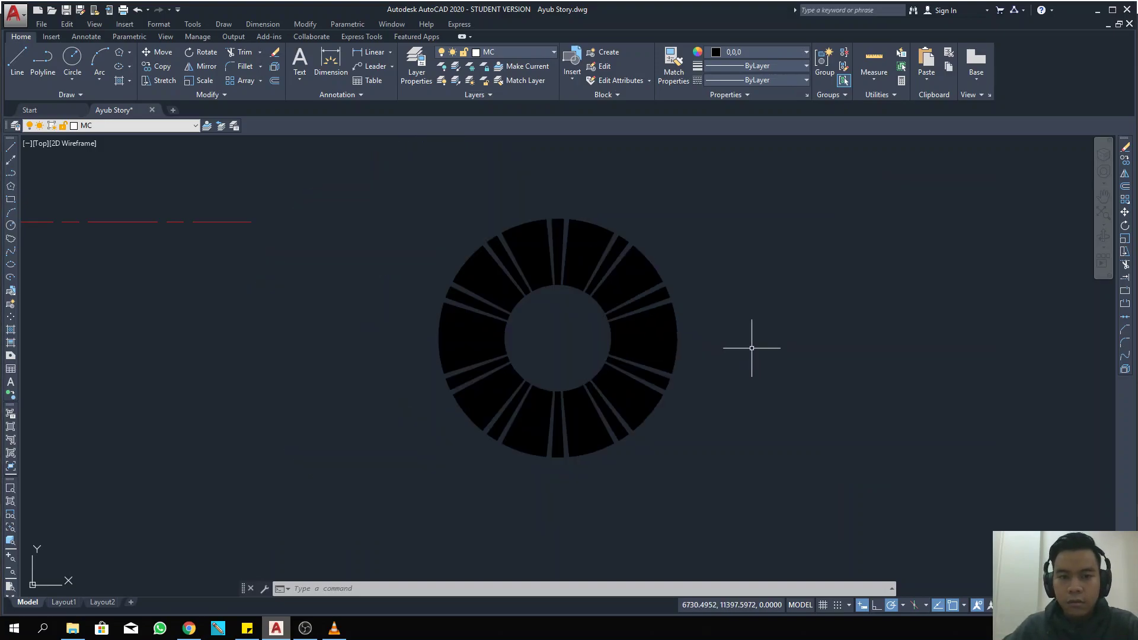
middle_drag(302, 333, 788, 270)
mouse_move(335, 338)
middle_down()
mouse_move(711, 379)
mouse_move(671, 426)
middle_up()
middle_drag(455, 304, 746, 337)
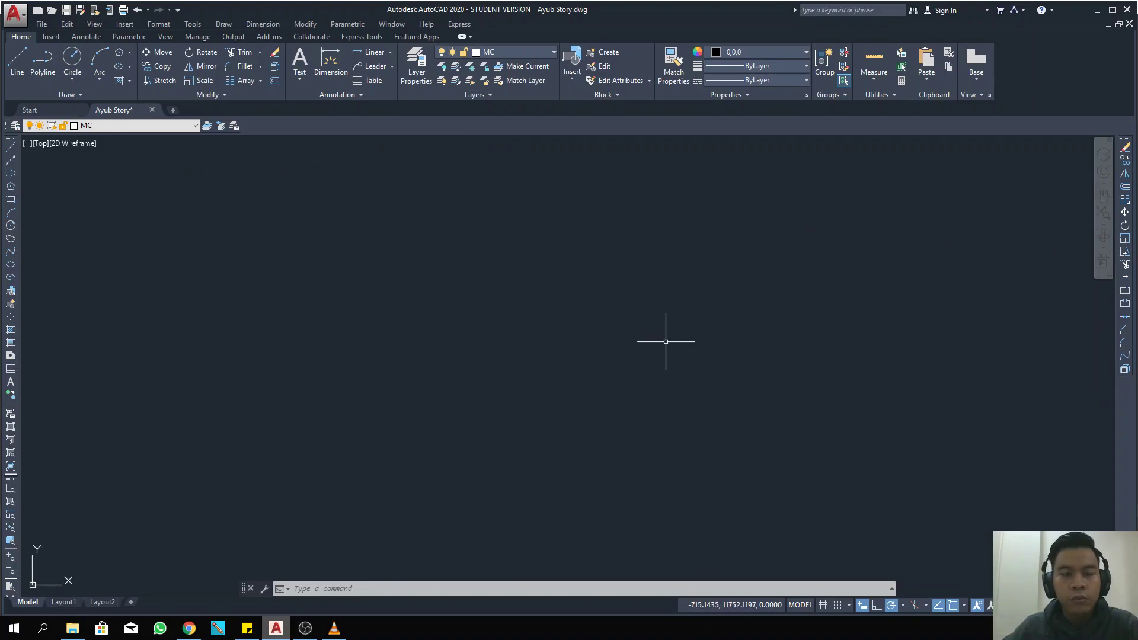
middle_drag(1114, 408, 404, 332)
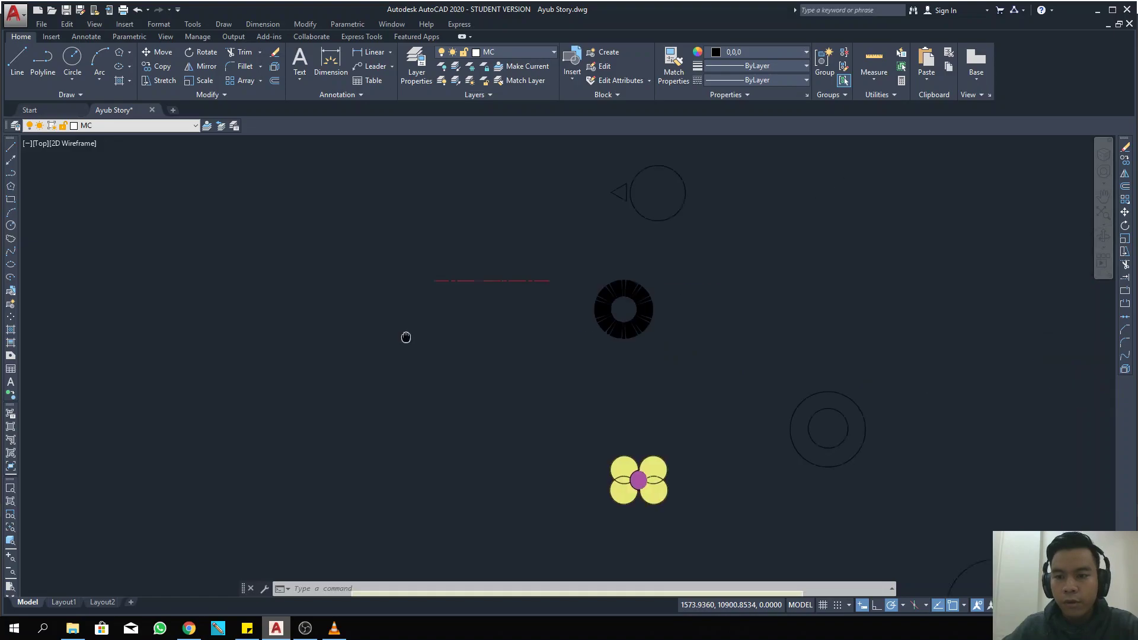
middle_drag(881, 376, 810, 383)
scroll(582, 273, up, 2)
mouse_move(582, 273)
middle_down()
mouse_move(642, 310)
mouse_move(646, 390)
middle_up()
scroll(646, 390, up, 2)
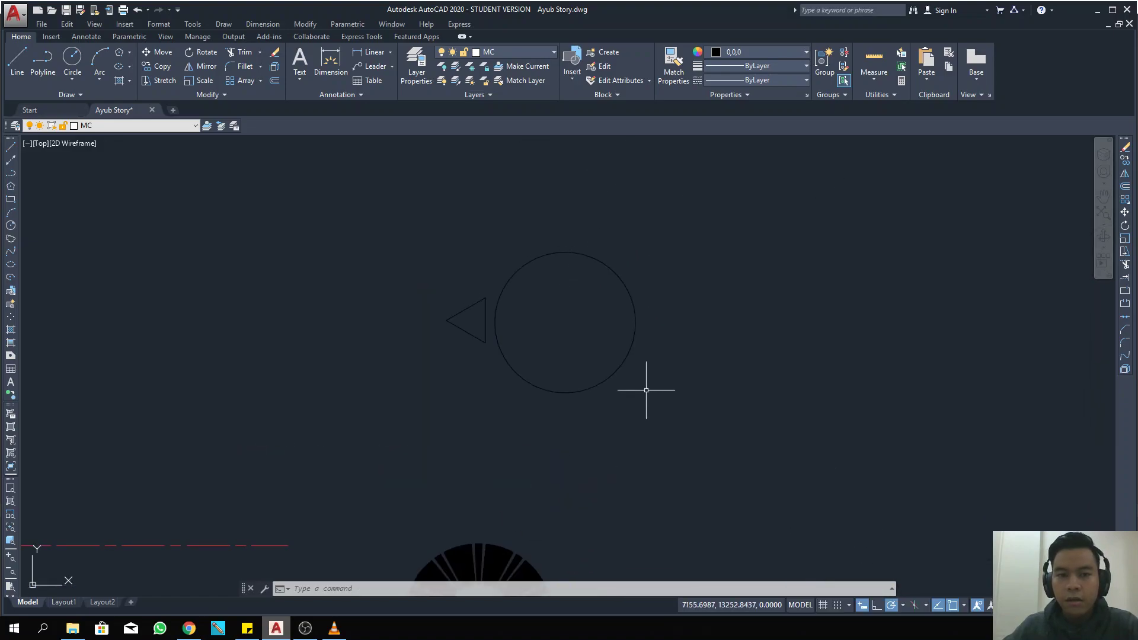
scroll(556, 294, up, 4)
middle_drag(564, 358, 511, 243)
scroll(453, 317, down, 2)
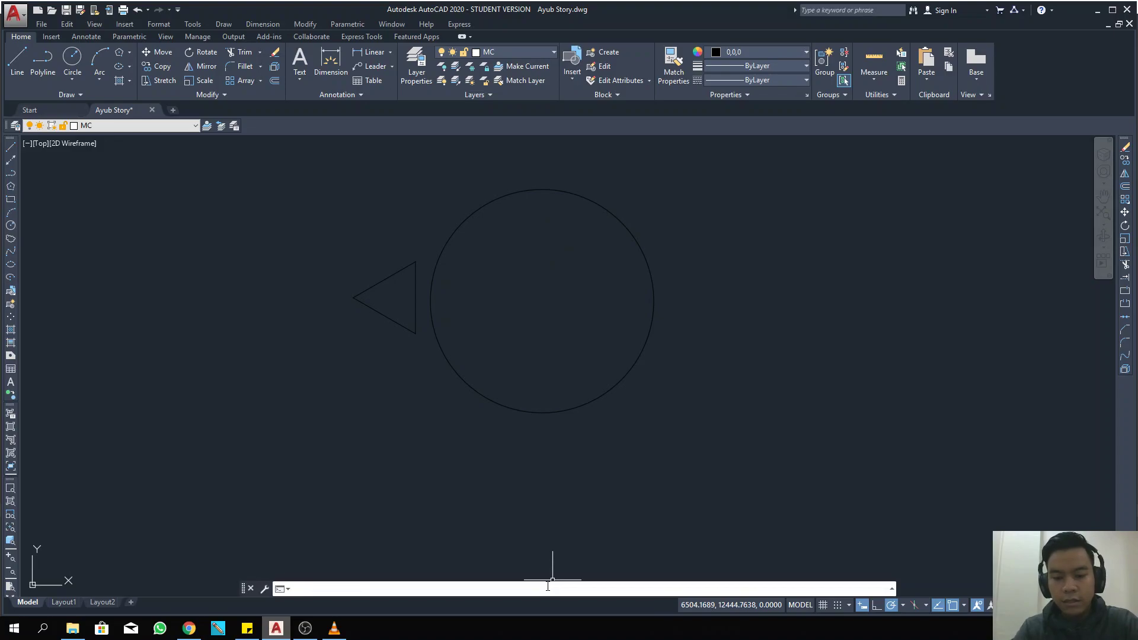
Step: Create a polar array of the triangle around the circle's centre with 10 items
text(ll)
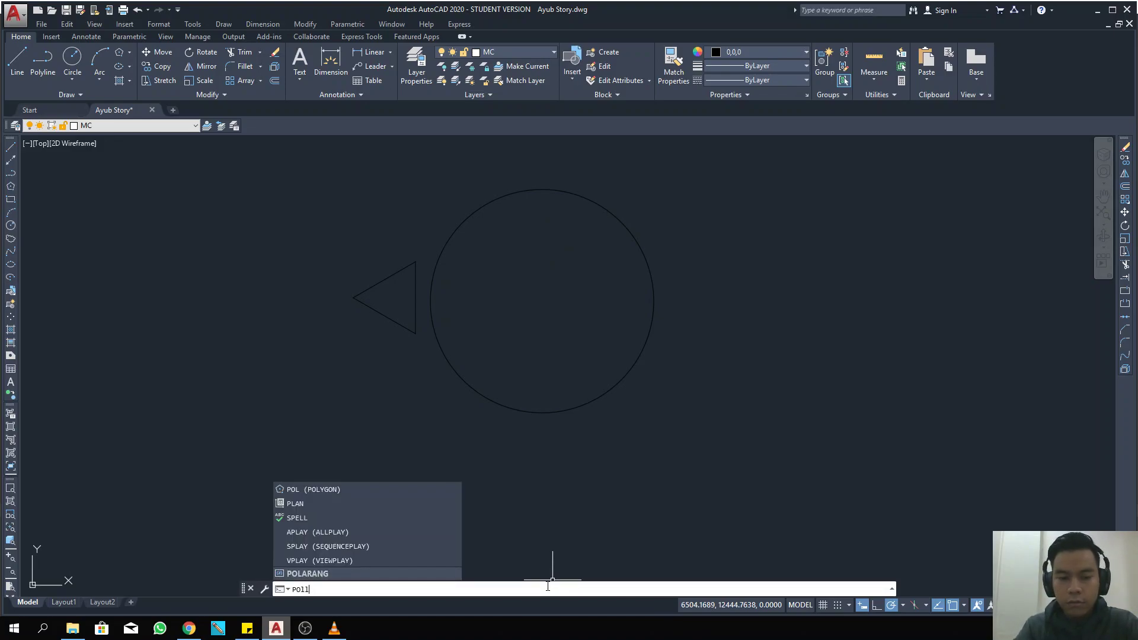
text(array)
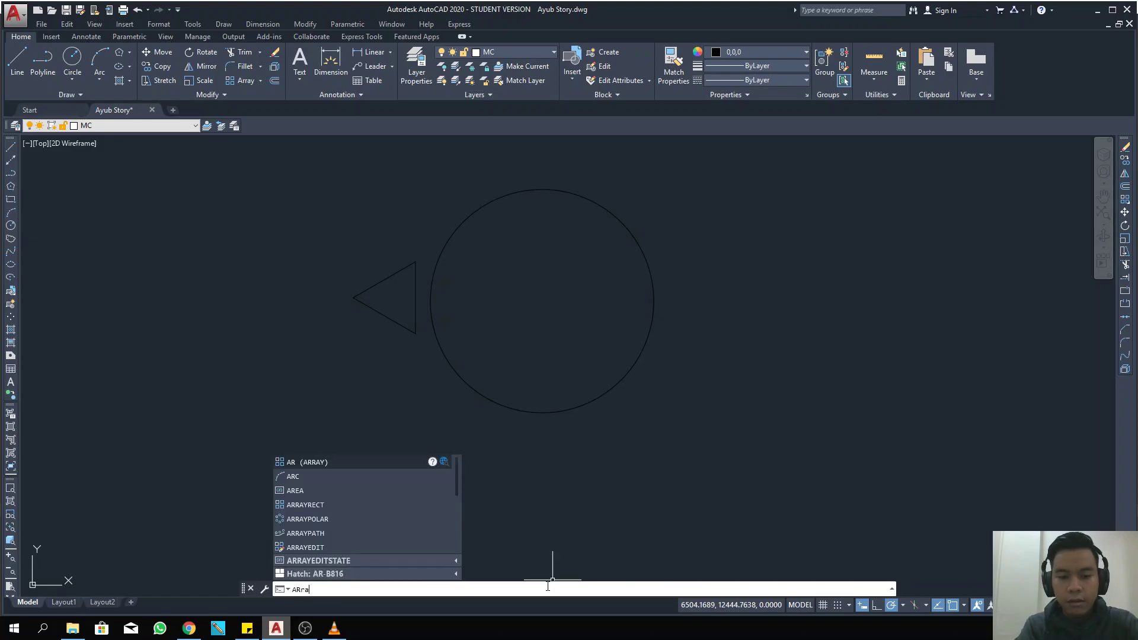
key(Return)
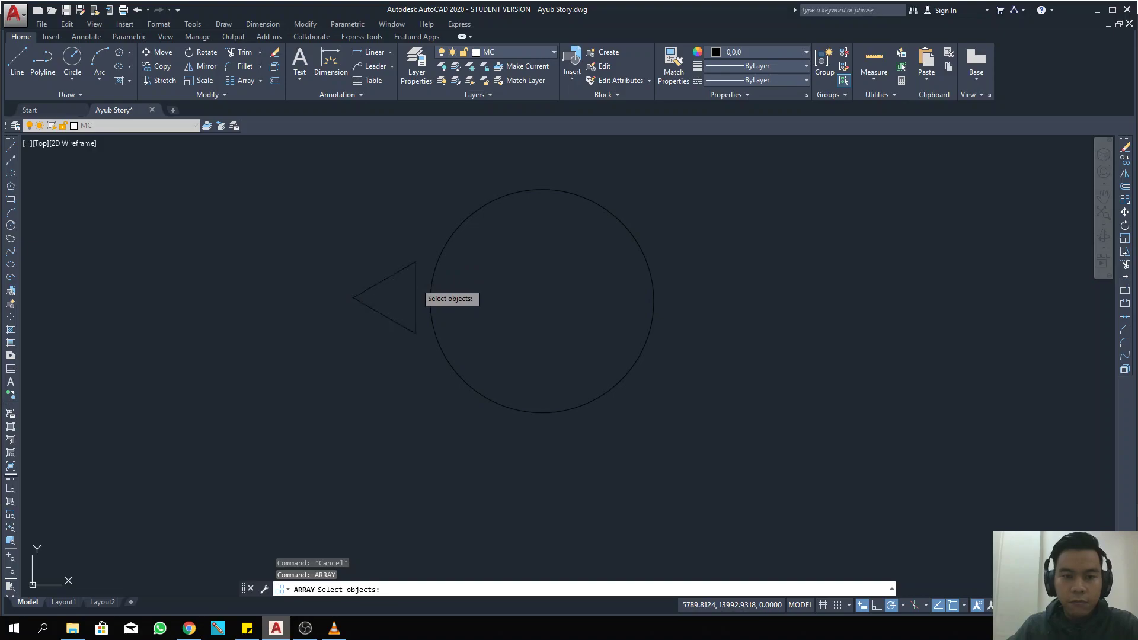
click(415, 283)
key(Return)
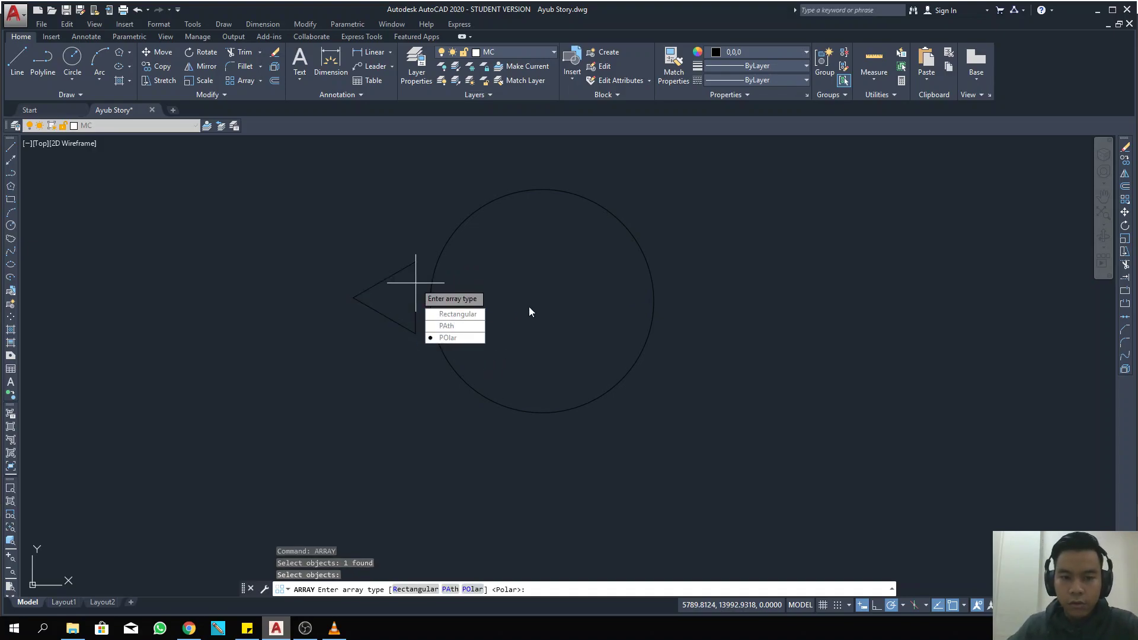
click(469, 588)
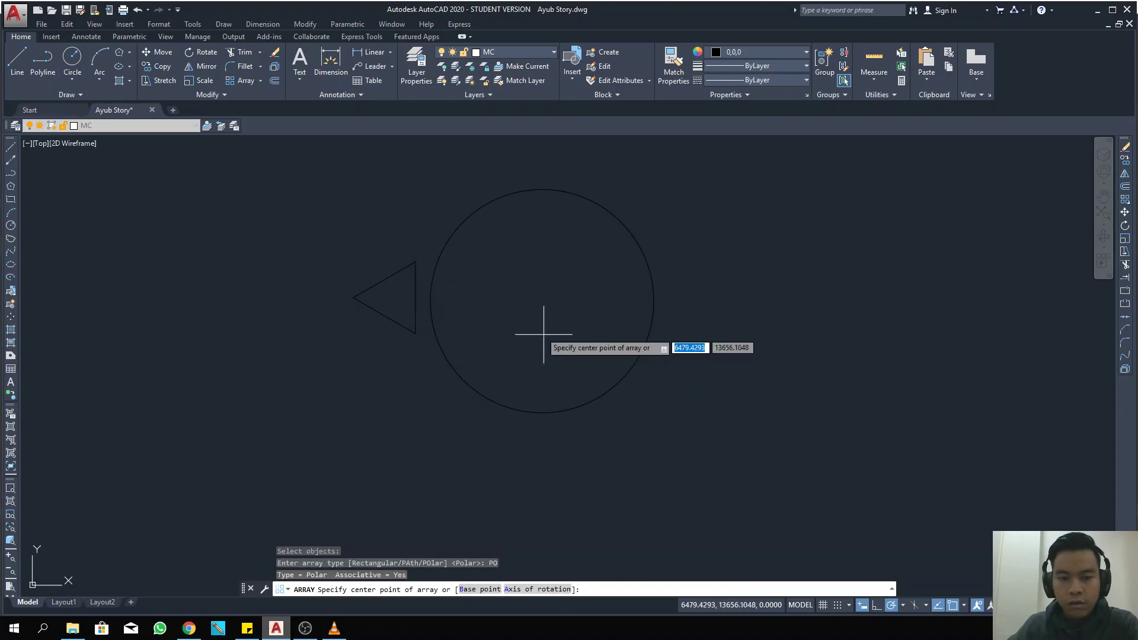
click(538, 301)
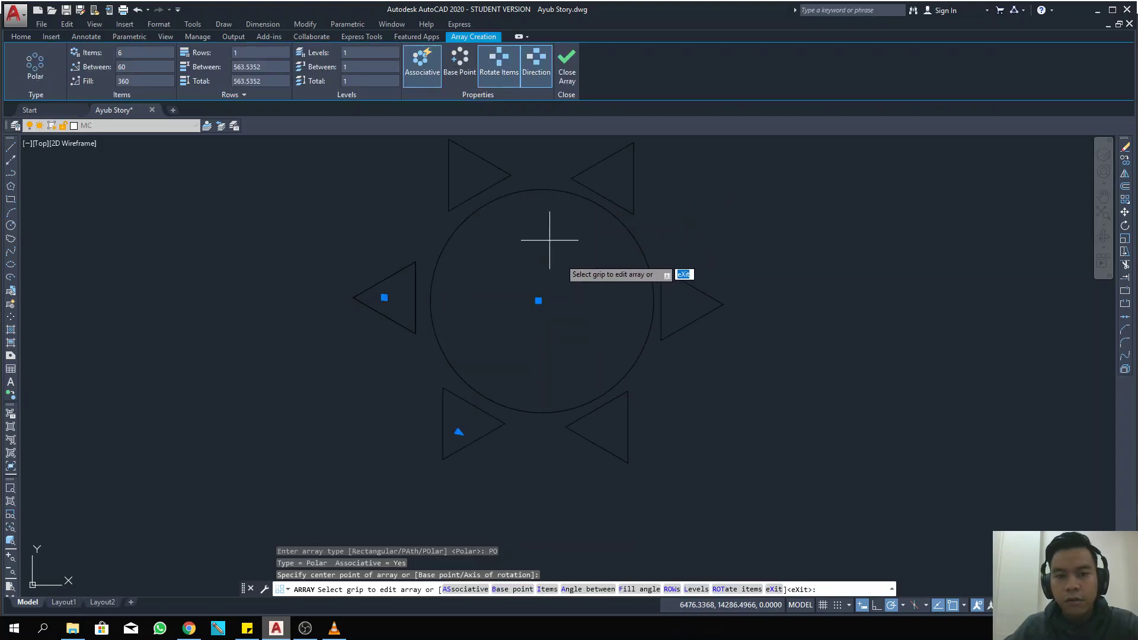
click(557, 591)
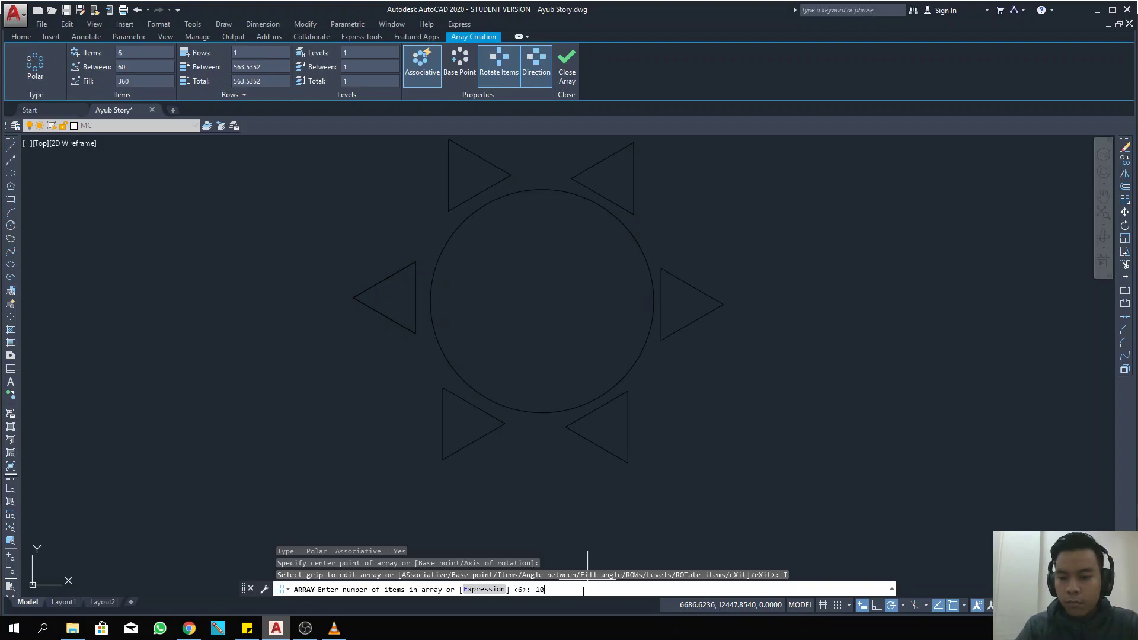
key(Return)
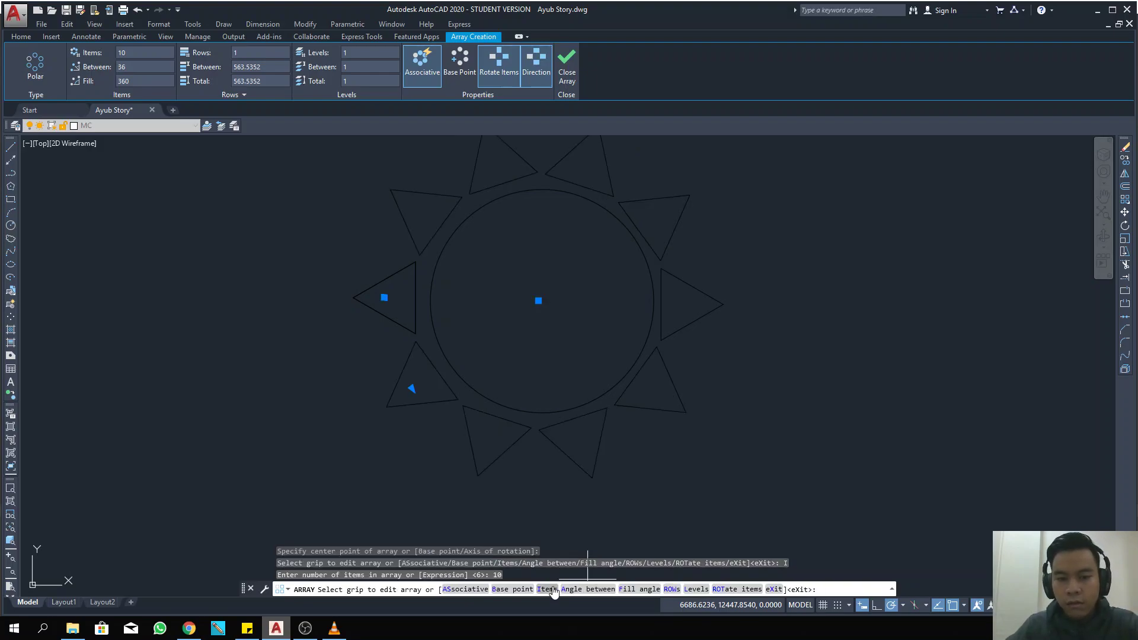
click(648, 590)
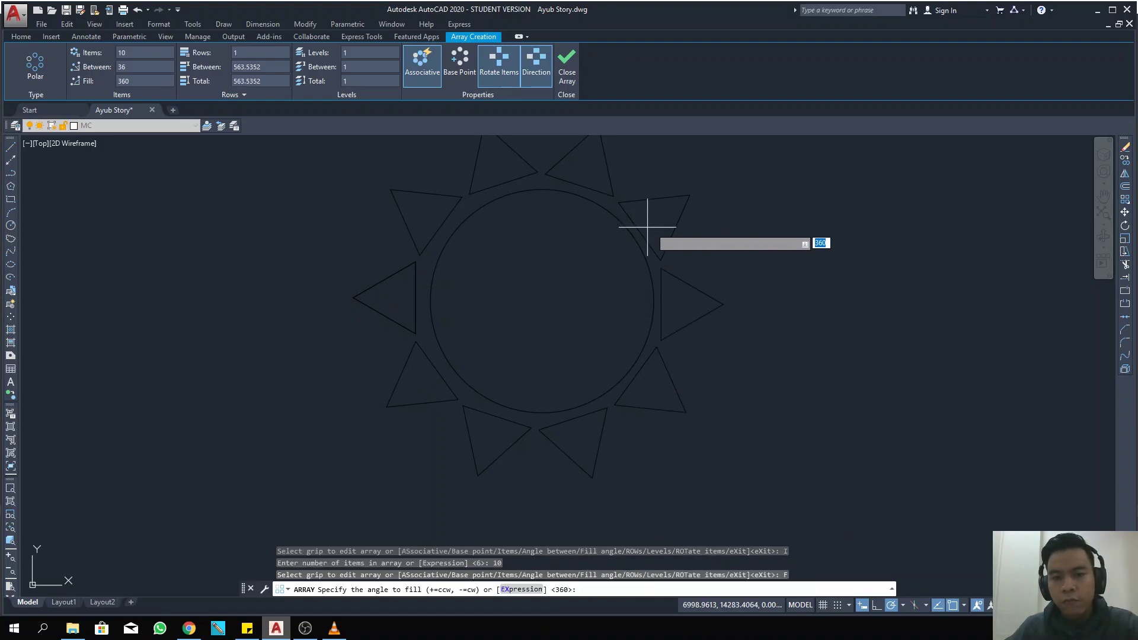
click(654, 301)
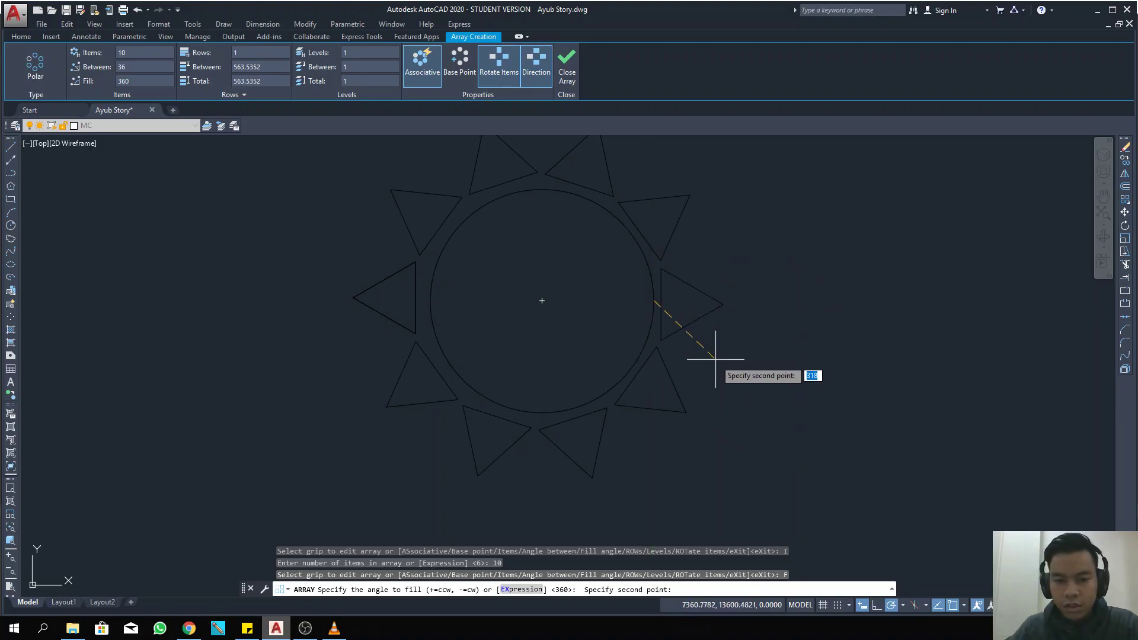
key(Escape)
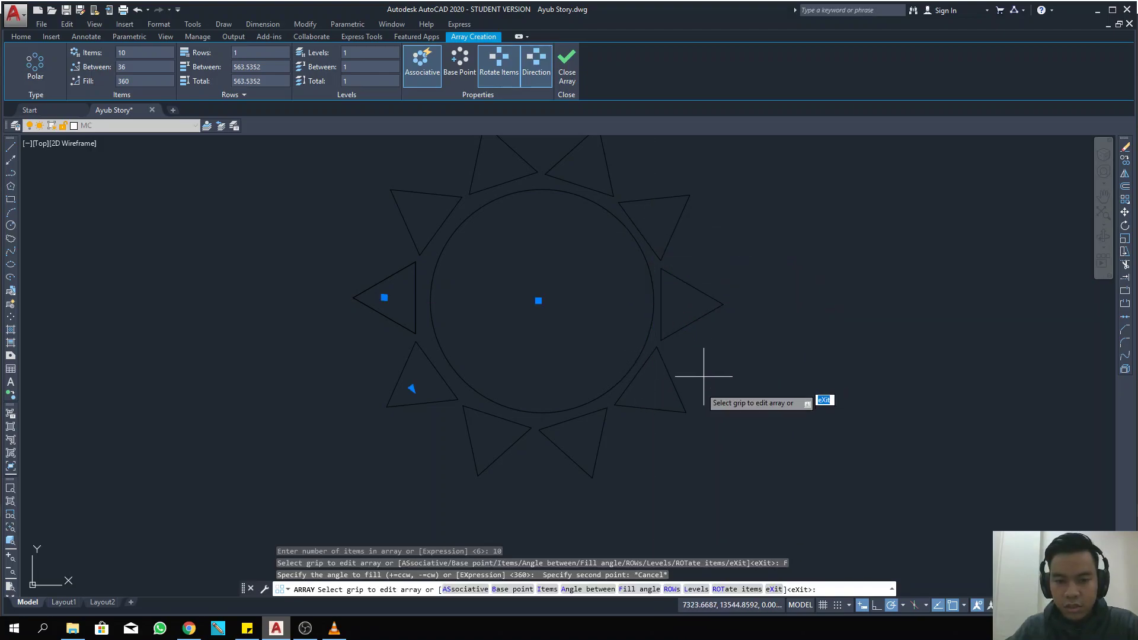
Step: Try a fill angle of 270 degrees for the triangle array and set it back to 360 degrees
click(647, 592)
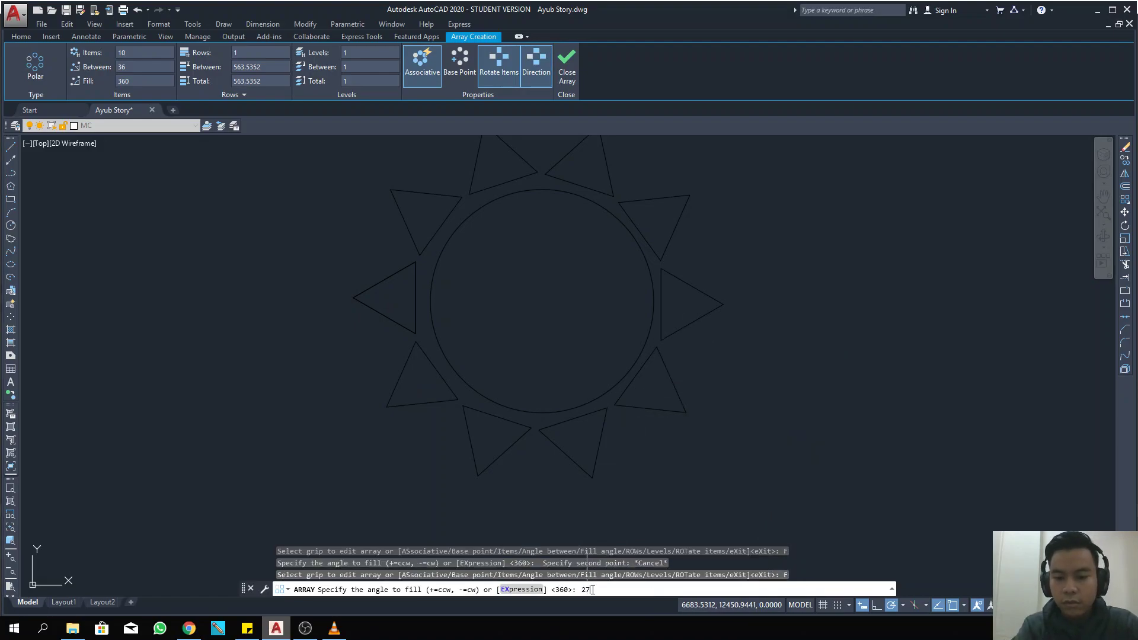
key(Return)
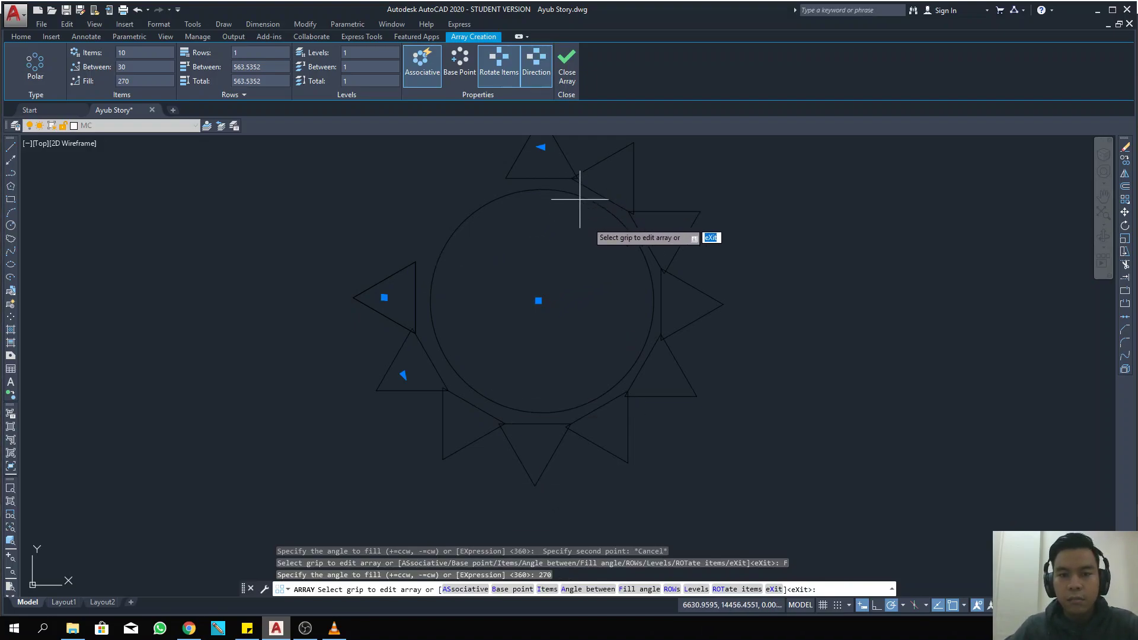
middle_drag(749, 250, 753, 258)
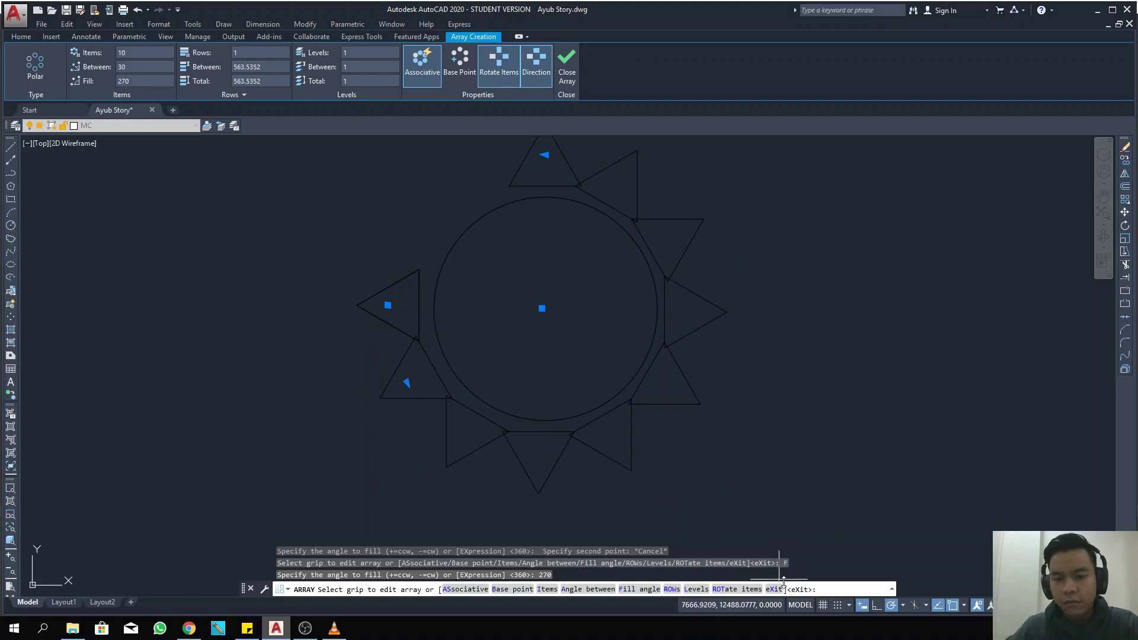
click(654, 589)
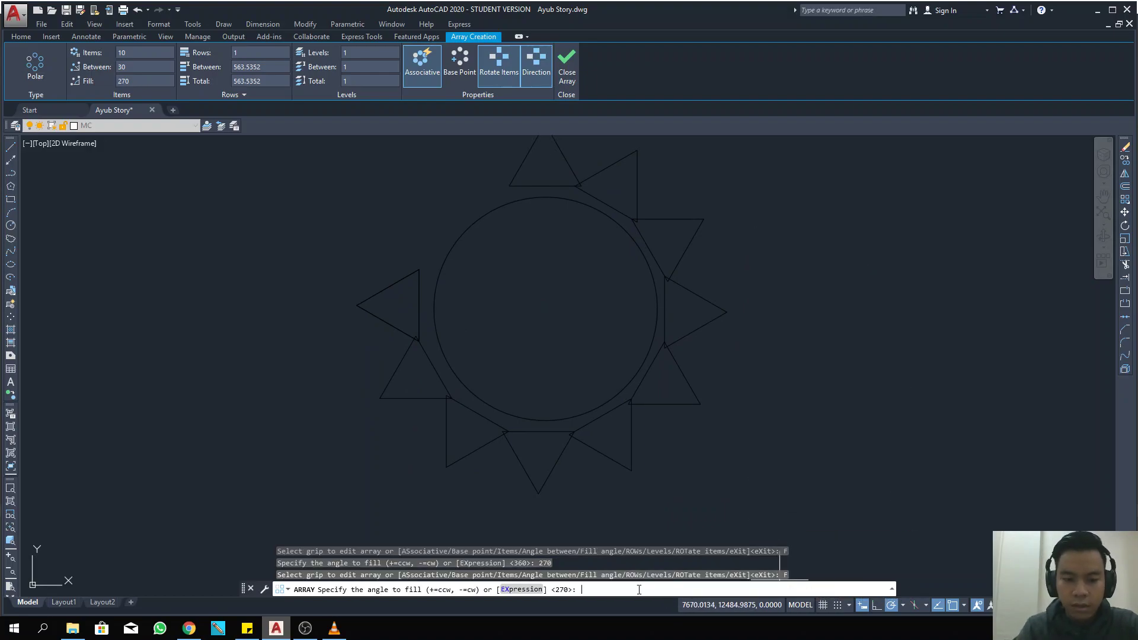
key(Return)
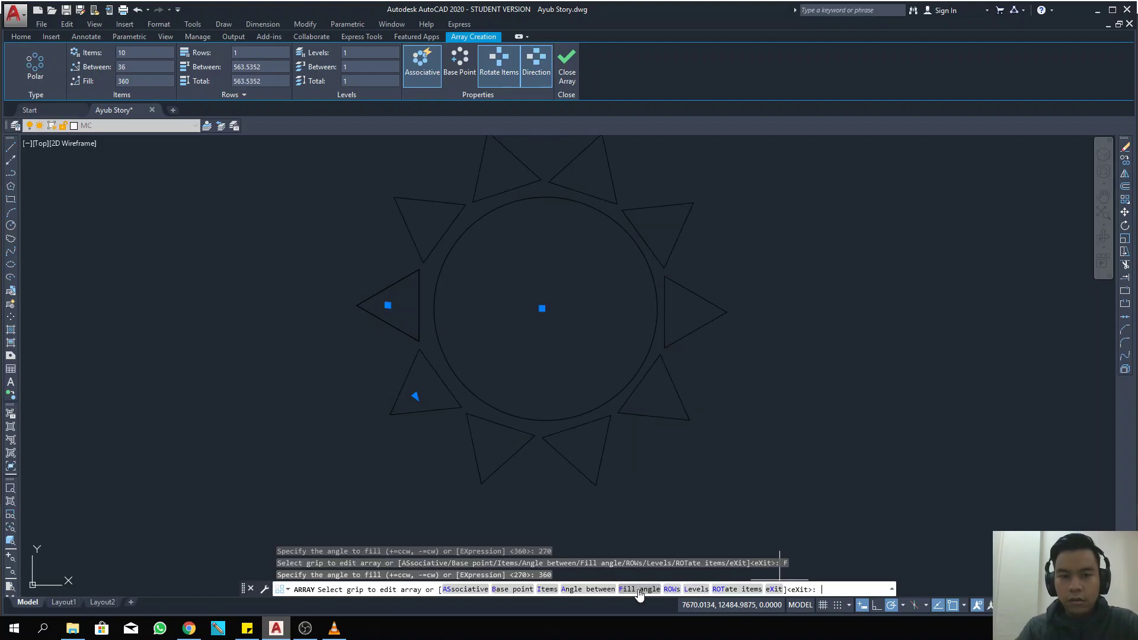
Step: Fill the circle, the two topmost triangles and the two triangles on its upper right and right with a solid hatch in colour 248,215,49
click(45, 37)
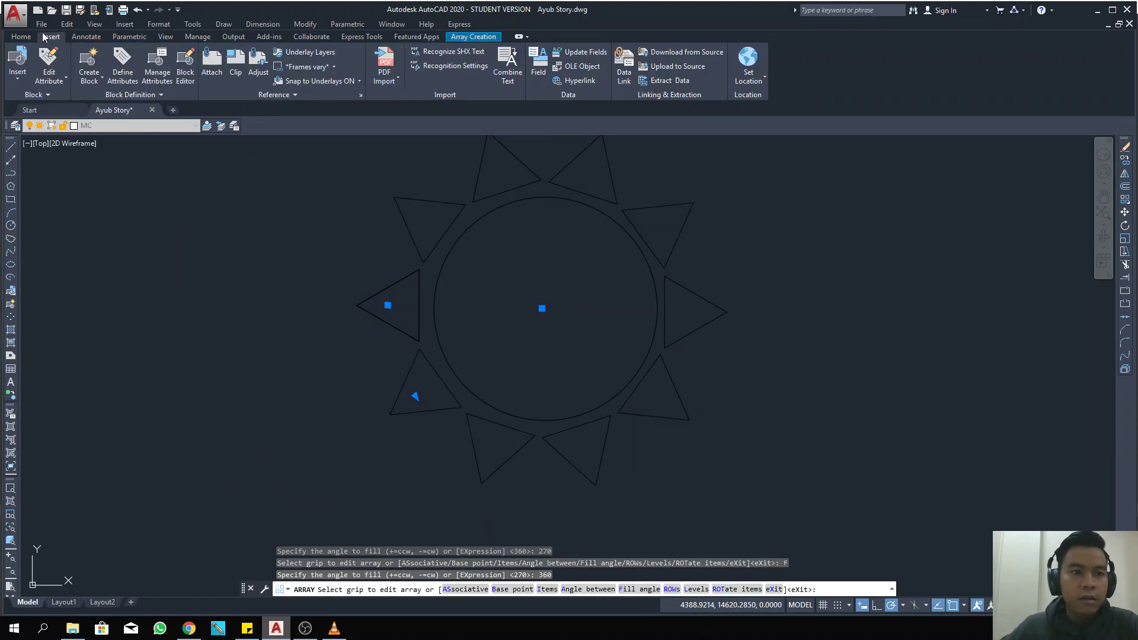
click(23, 38)
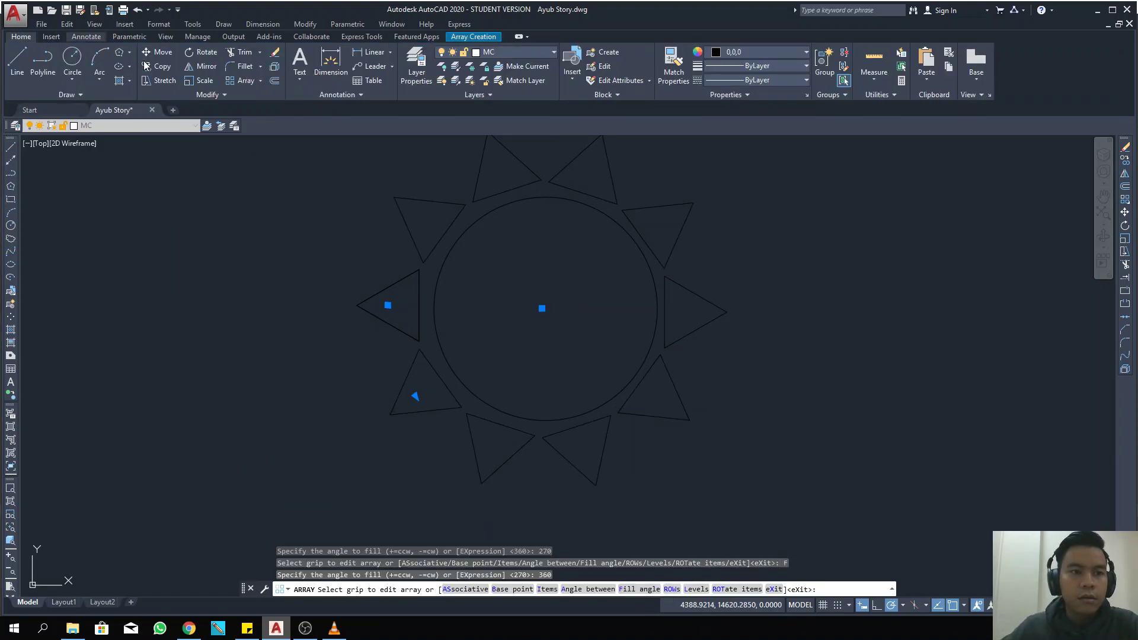
click(120, 81)
click(317, 67)
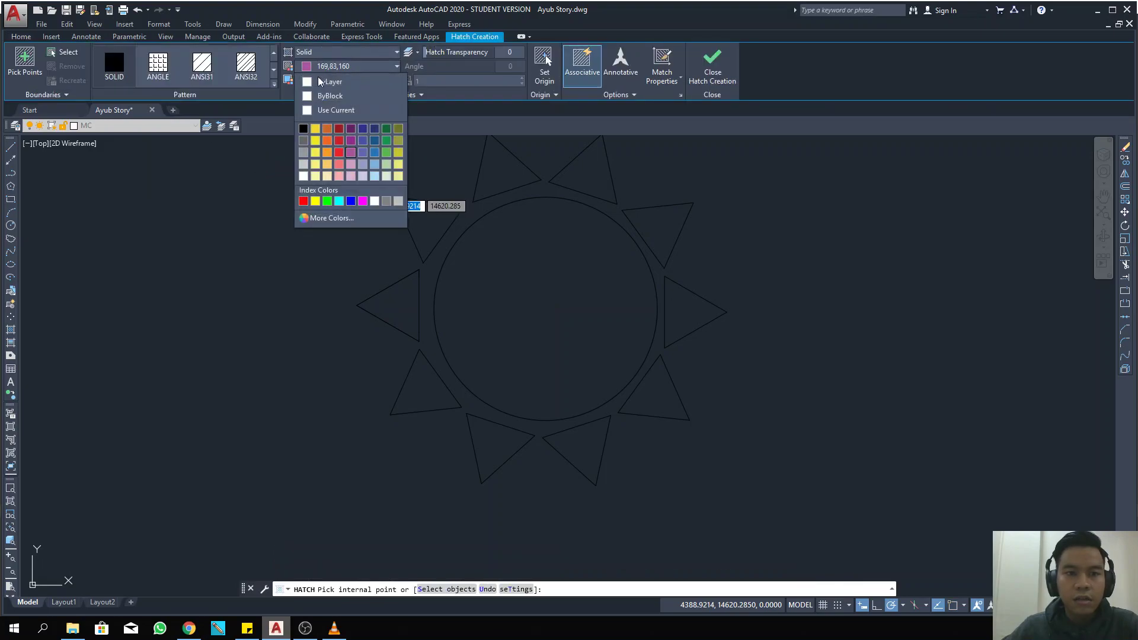
click(315, 130)
click(496, 171)
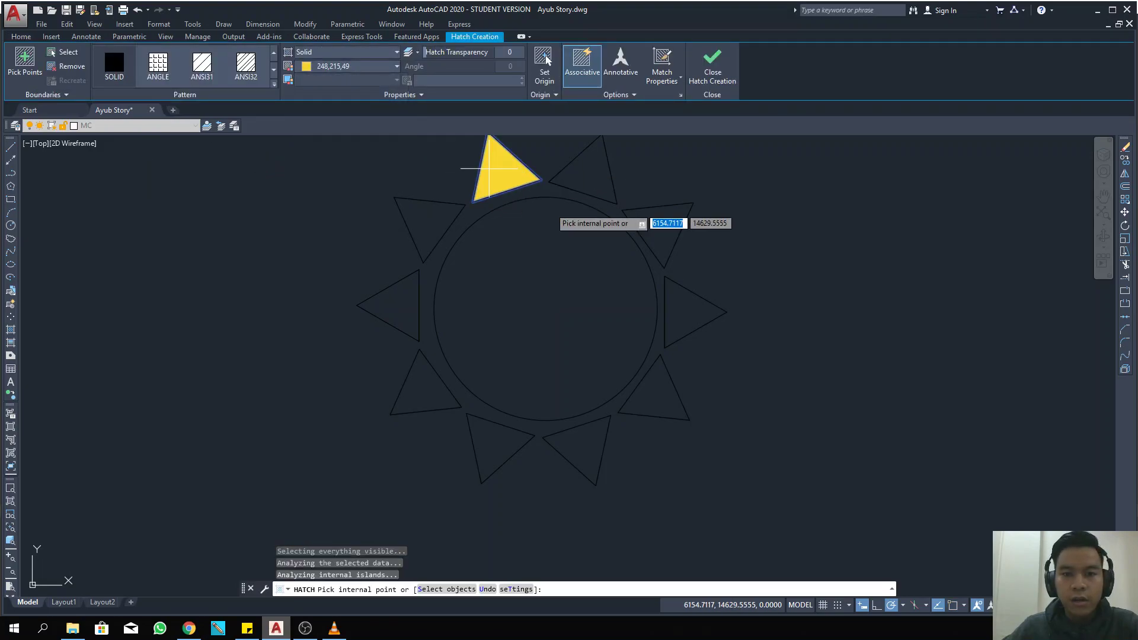
click(595, 176)
click(680, 241)
click(681, 234)
click(686, 238)
click(665, 251)
click(674, 314)
click(610, 313)
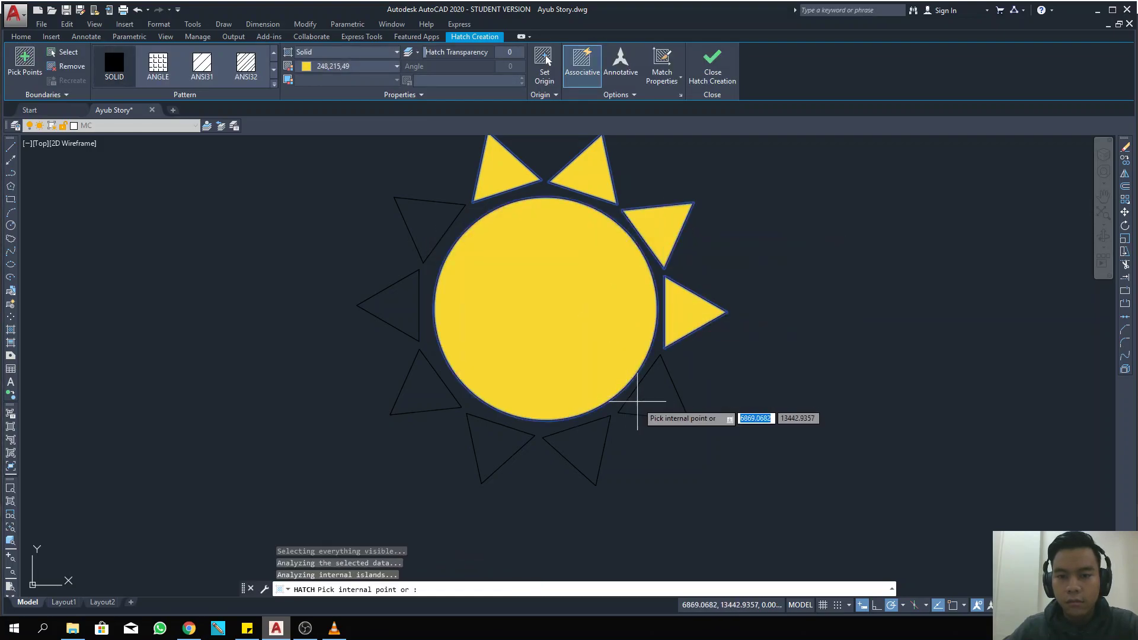
Step: Fill the six remaining triangles around the circle with the same solid yellow hatch and end the hatching
click(635, 401)
click(558, 444)
click(502, 448)
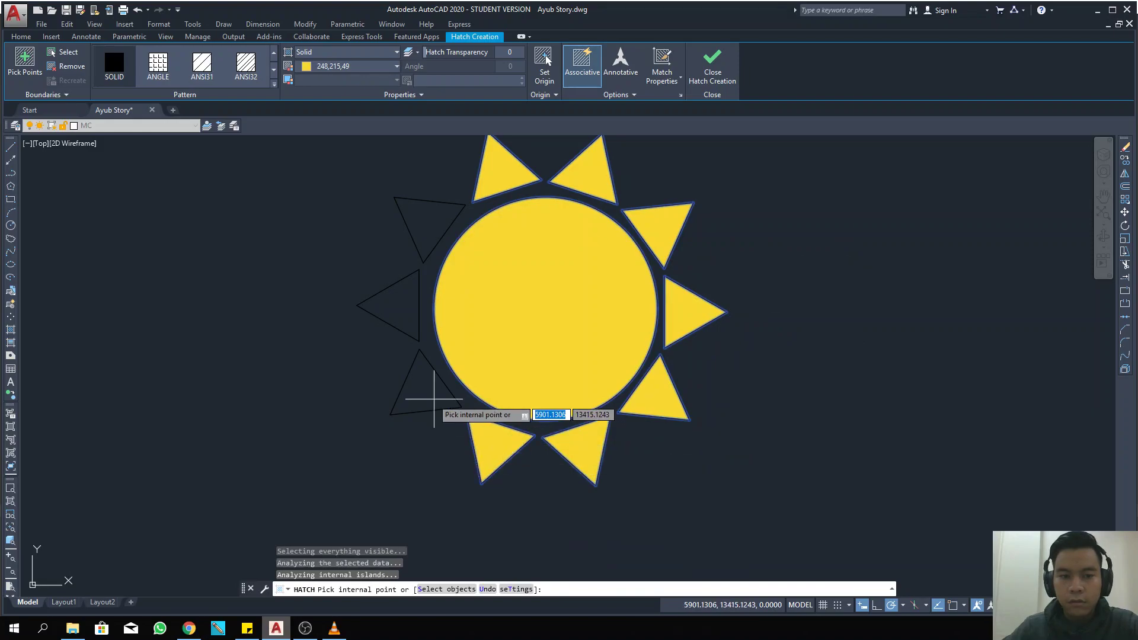
click(429, 388)
click(393, 305)
click(431, 217)
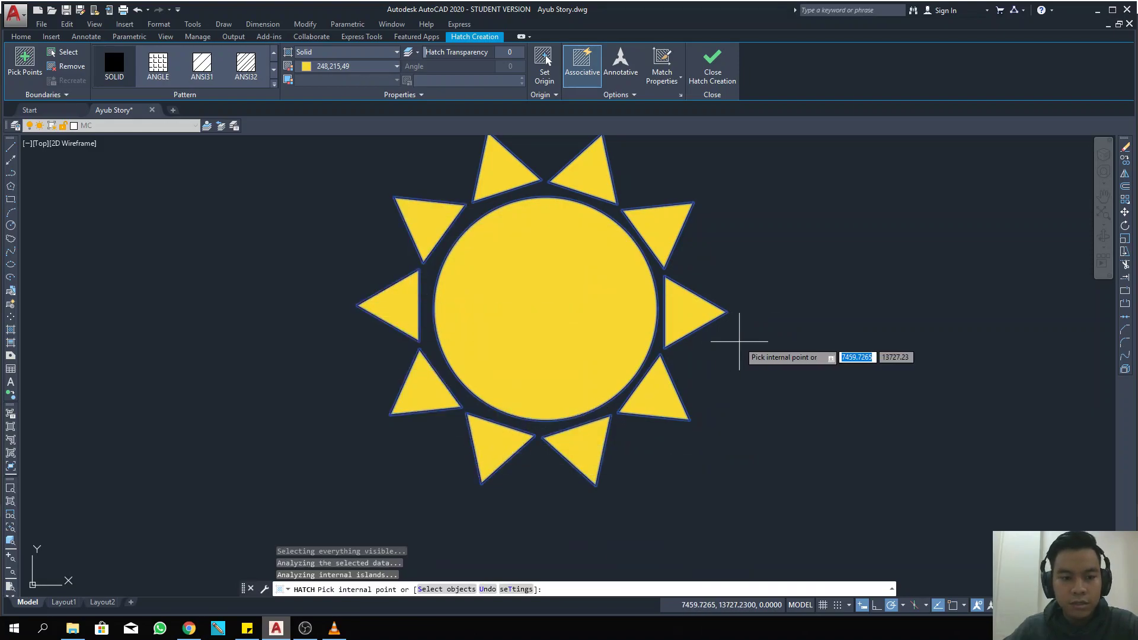
key(Escape)
Step: Move the whole sun, with its hatch, circle and triangle array, onto the upper-right corner of the scene's sky
scroll(771, 302, down, 2)
click(793, 203)
mouse_move(679, 257)
mouse_down()
mouse_move(670, 457)
mouse_move(641, 319)
mouse_up()
right_click(637, 298)
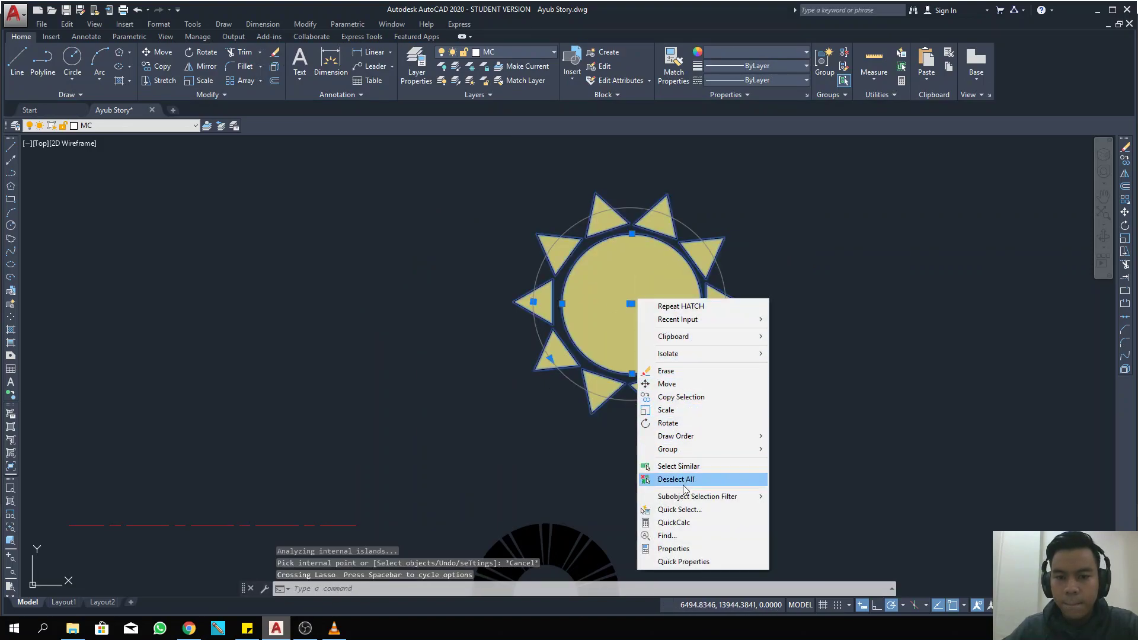
click(667, 383)
click(635, 295)
scroll(671, 476, down, 4)
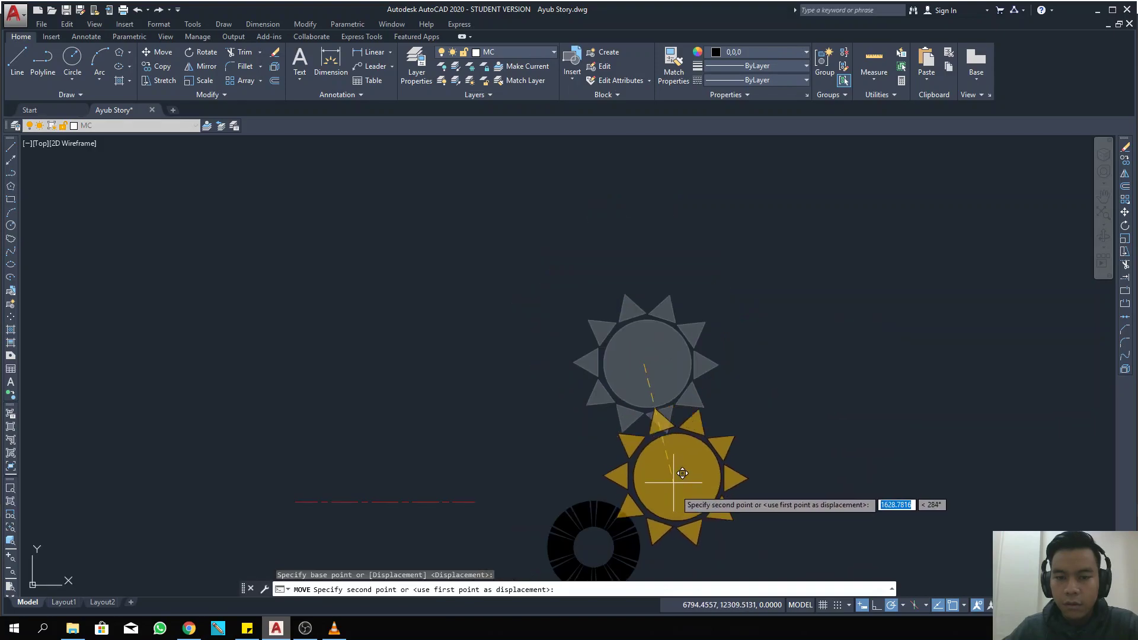
middle_drag(673, 485, 677, 226)
middle_drag(649, 504, 630, 315)
middle_drag(649, 463, 657, 234)
click(888, 220)
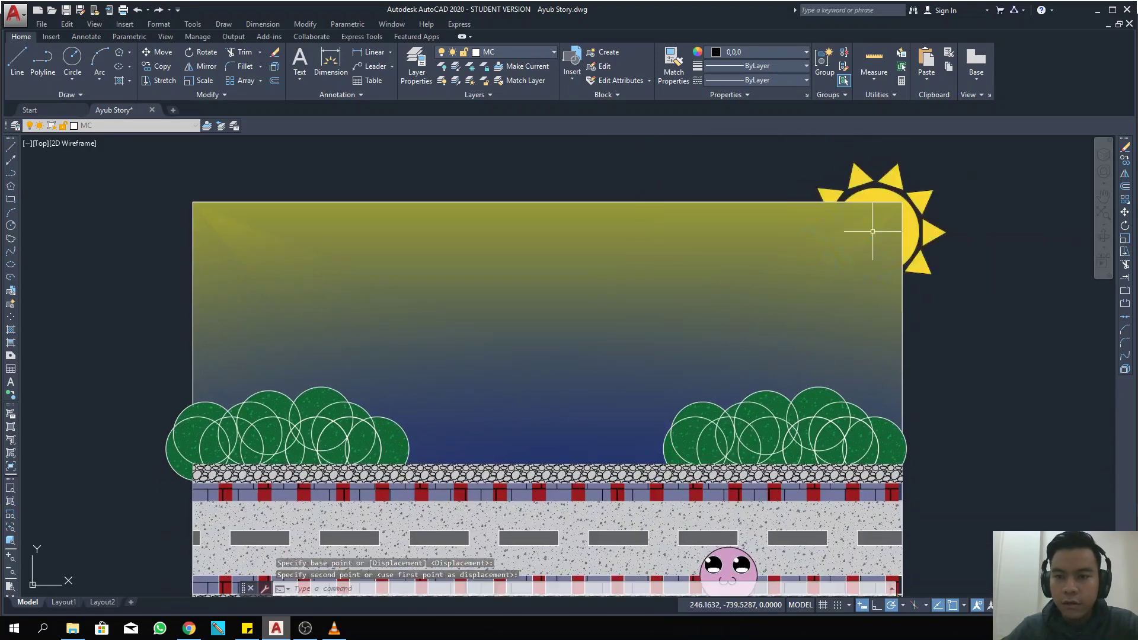
Step: Try to bring the sun's yellow hatch to the front of the draw order, repeat the attempt, and deselect the hatch
click(917, 227)
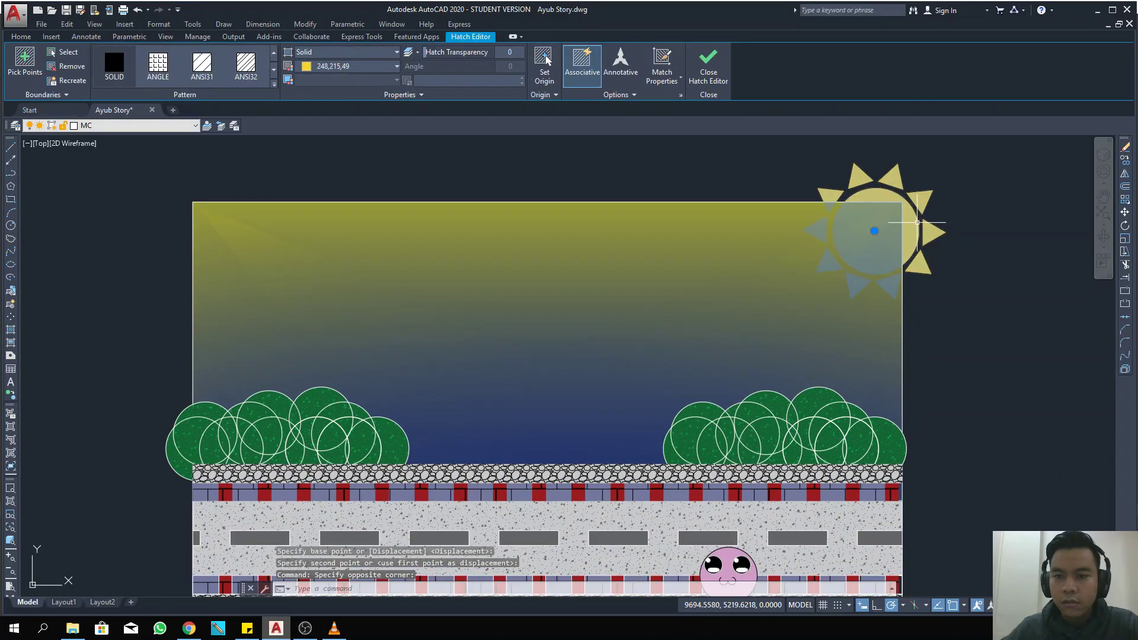
right_click(918, 228)
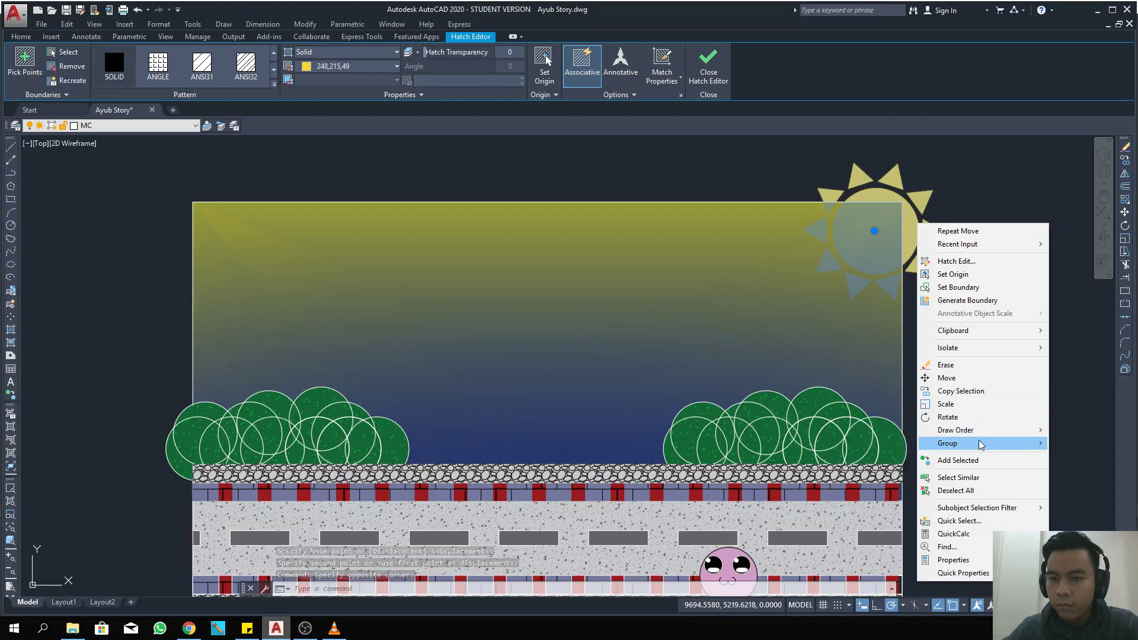
mouse_move(972, 437)
click(898, 430)
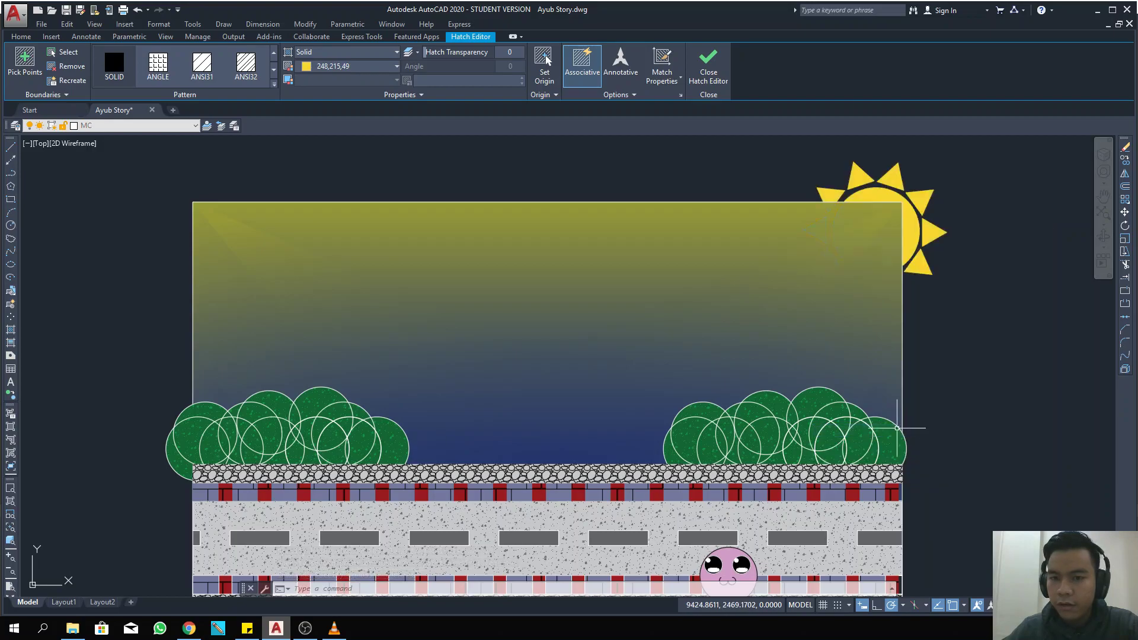
click(920, 211)
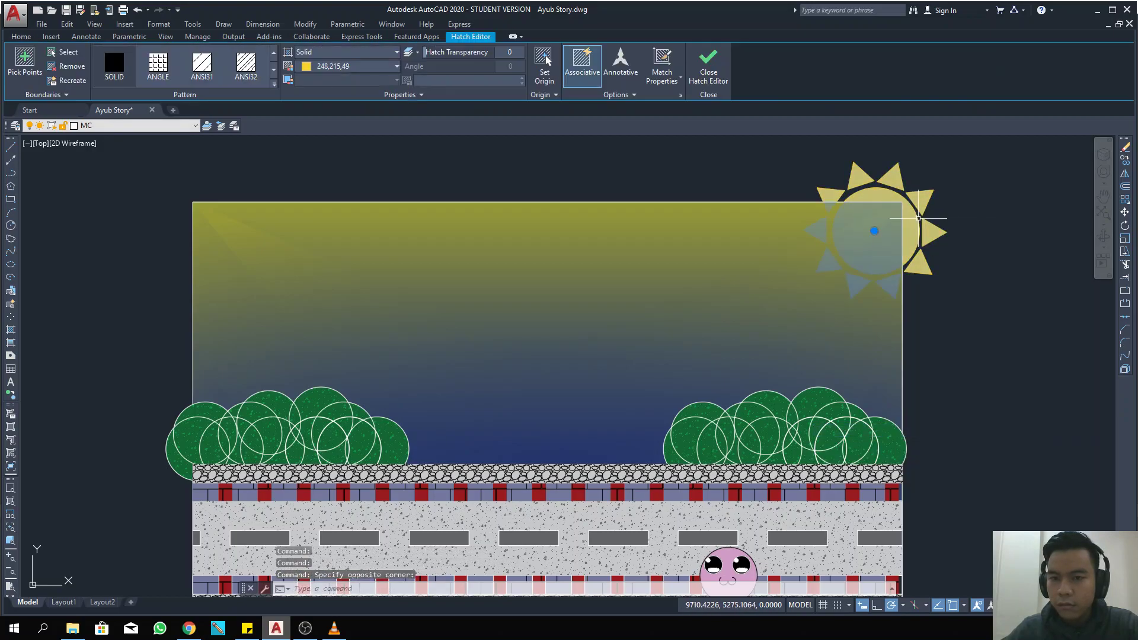
right_click(918, 219)
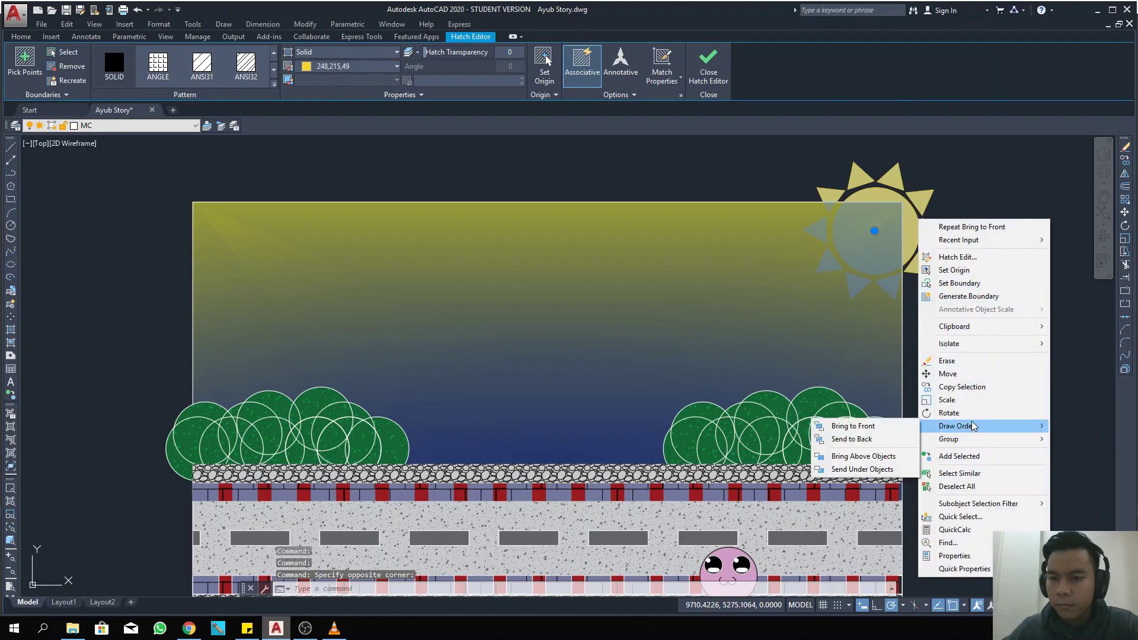
click(895, 429)
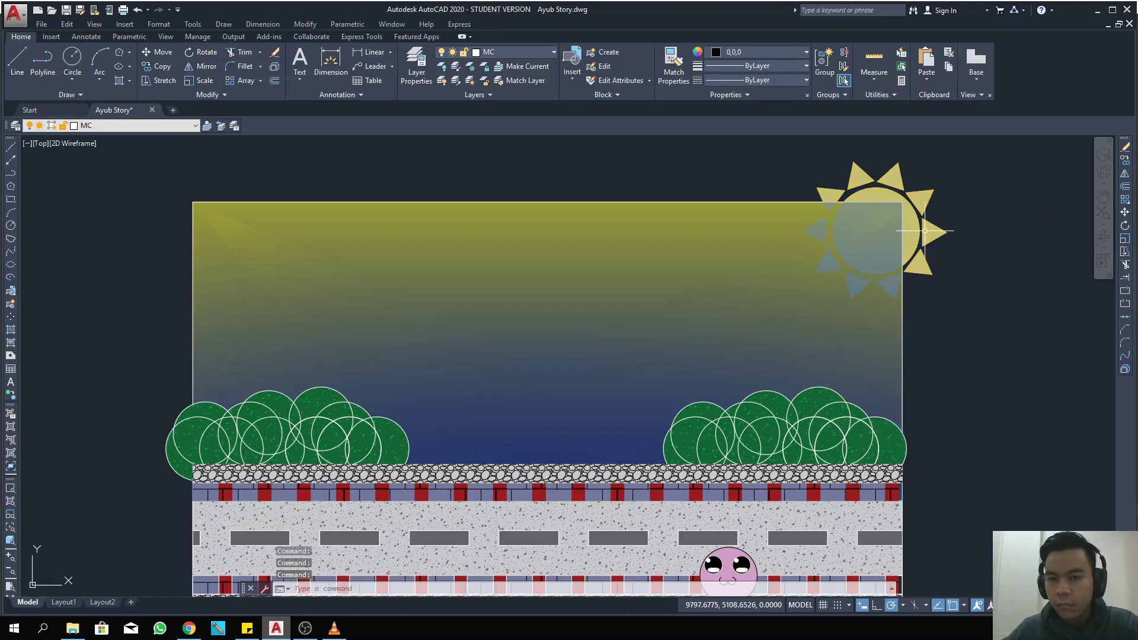
click(962, 242)
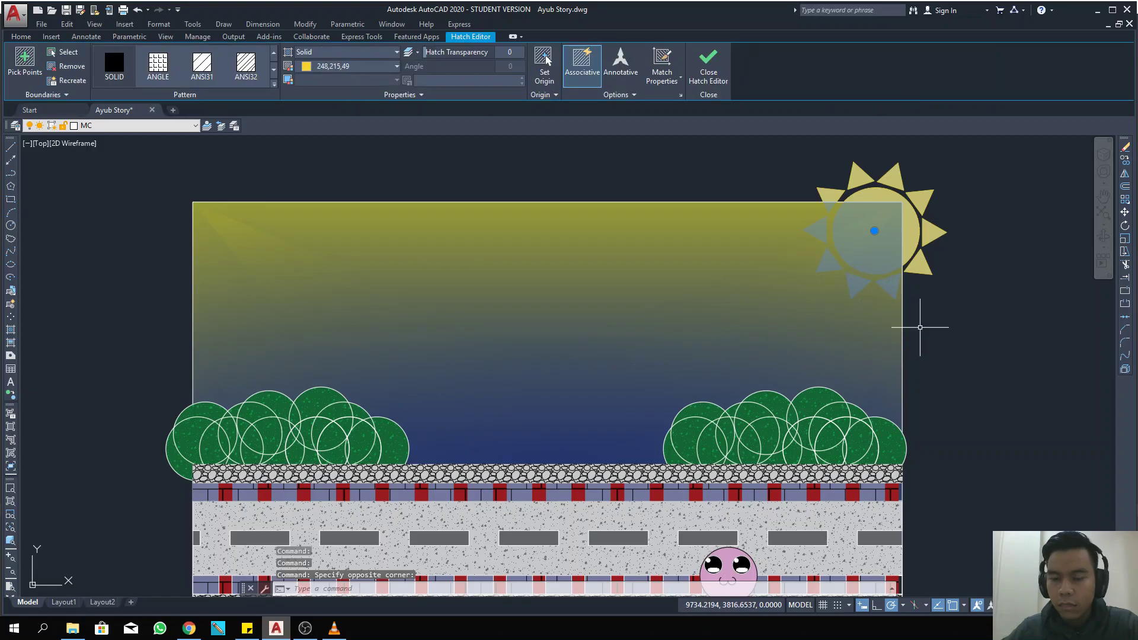
key(Escape)
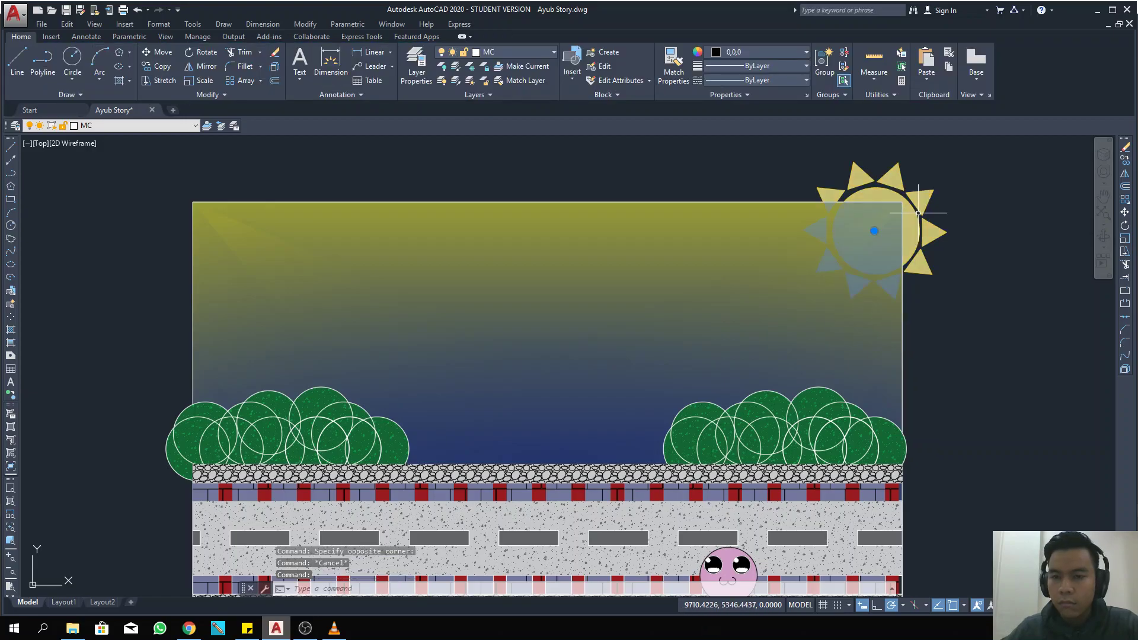
key(Escape)
Step: Move the pink face character from the road's lower right along the road, to between the two bush groups
drag(589, 253, 568, 246)
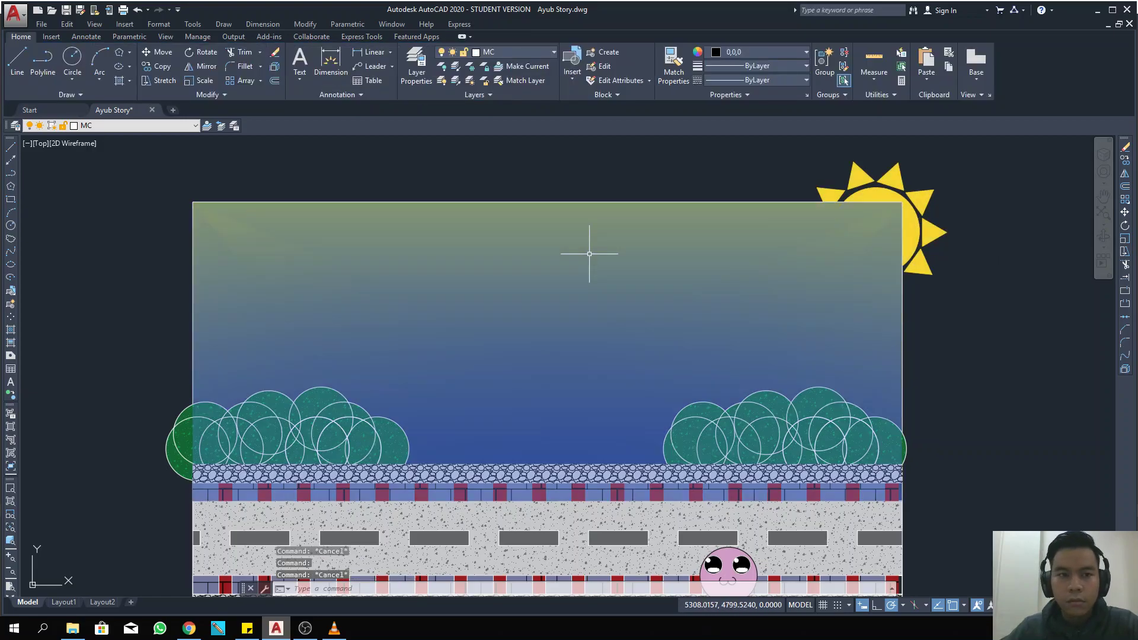
key(Escape)
mouse_move(685, 381)
middle_down()
mouse_move(705, 264)
mouse_move(662, 320)
mouse_move(704, 320)
middle_up()
scroll(662, 319, up, 2)
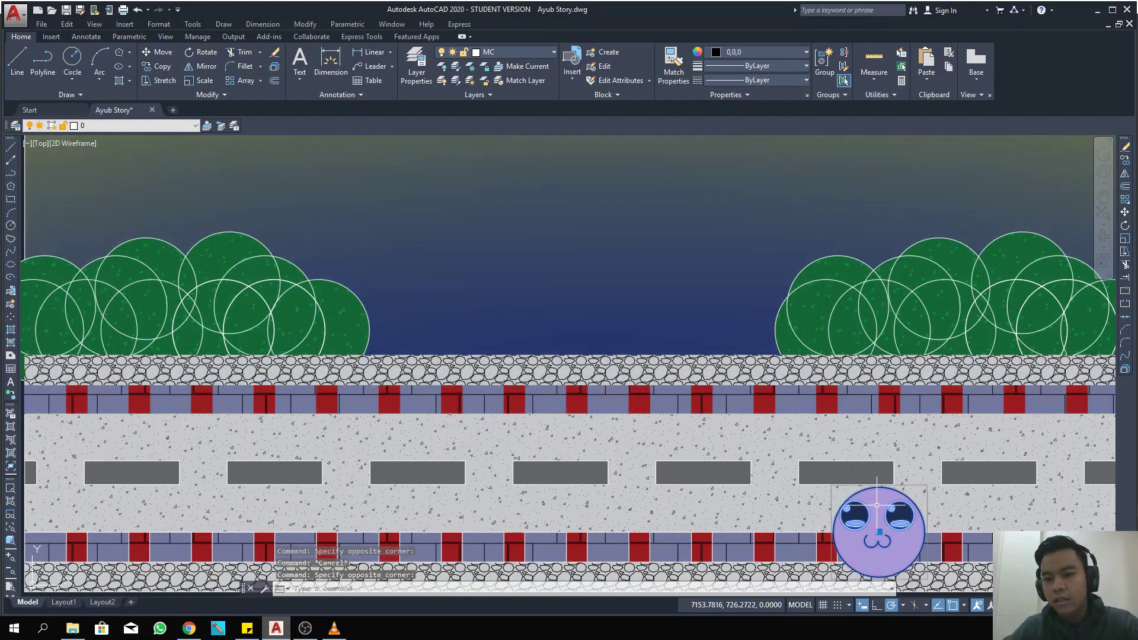
click(879, 532)
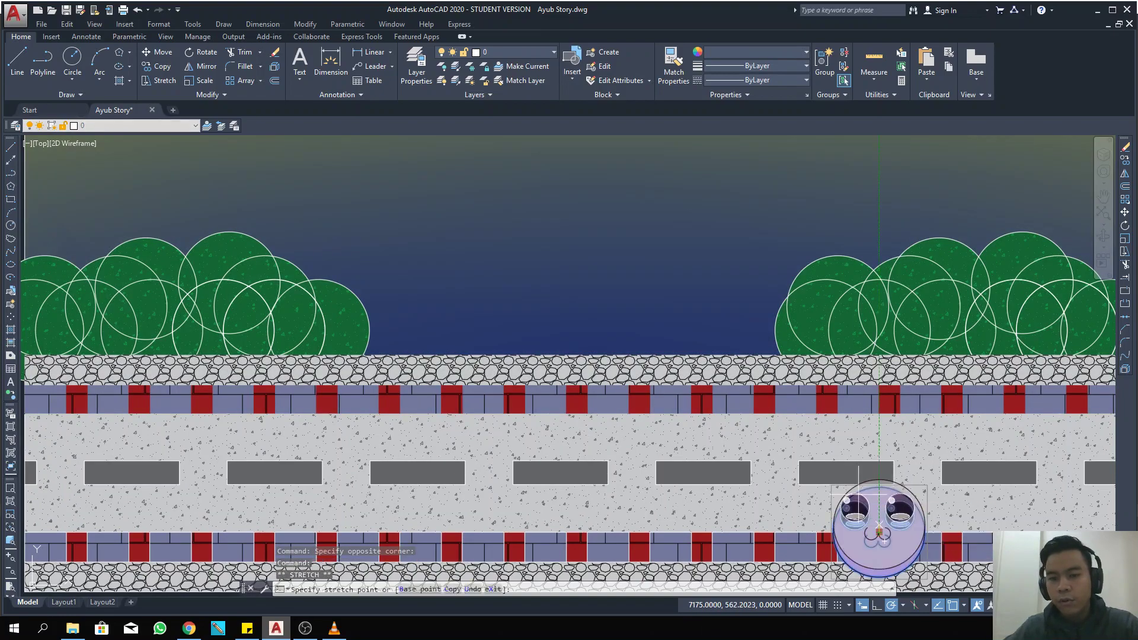
click(471, 508)
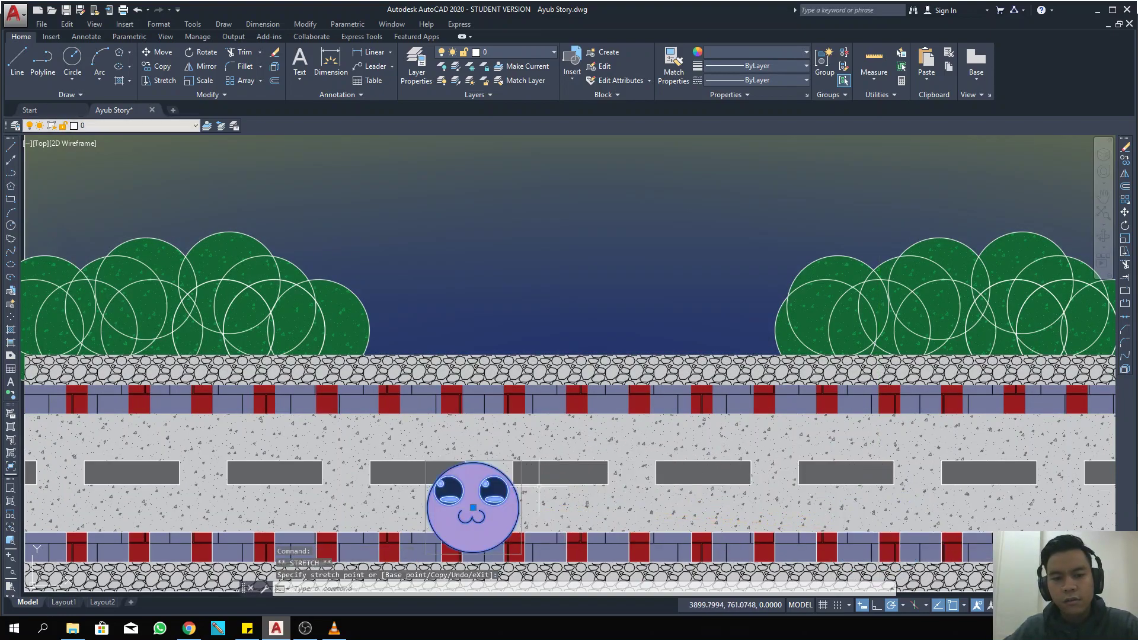
Step: Move the yellow flower from above the scene down to the stone strip between the two bush groups, and deselect everything
scroll(755, 370, down, 2)
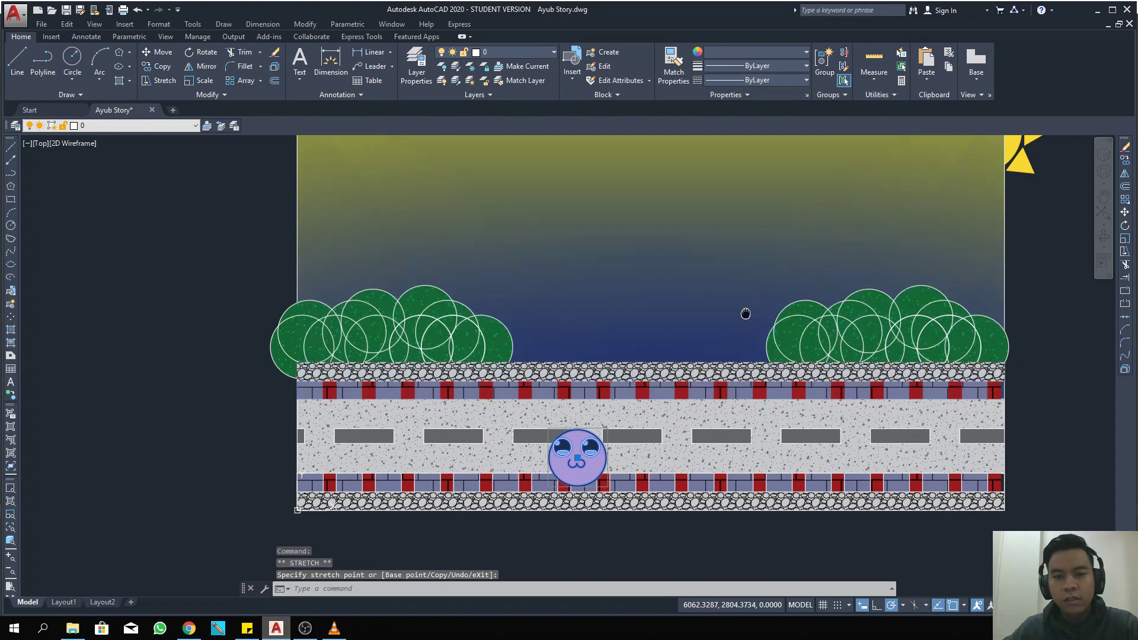
middle_drag(748, 302, 734, 507)
middle_drag(835, 179, 799, 262)
scroll(799, 262, up, 2)
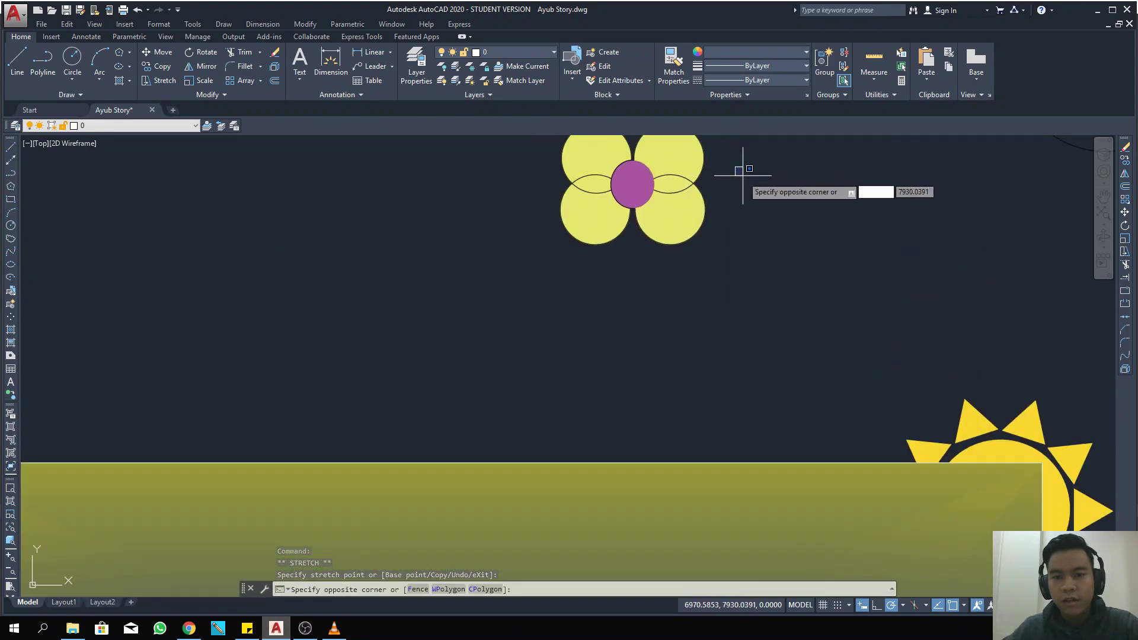
middle_drag(742, 175, 754, 269)
click(535, 357)
click(649, 278)
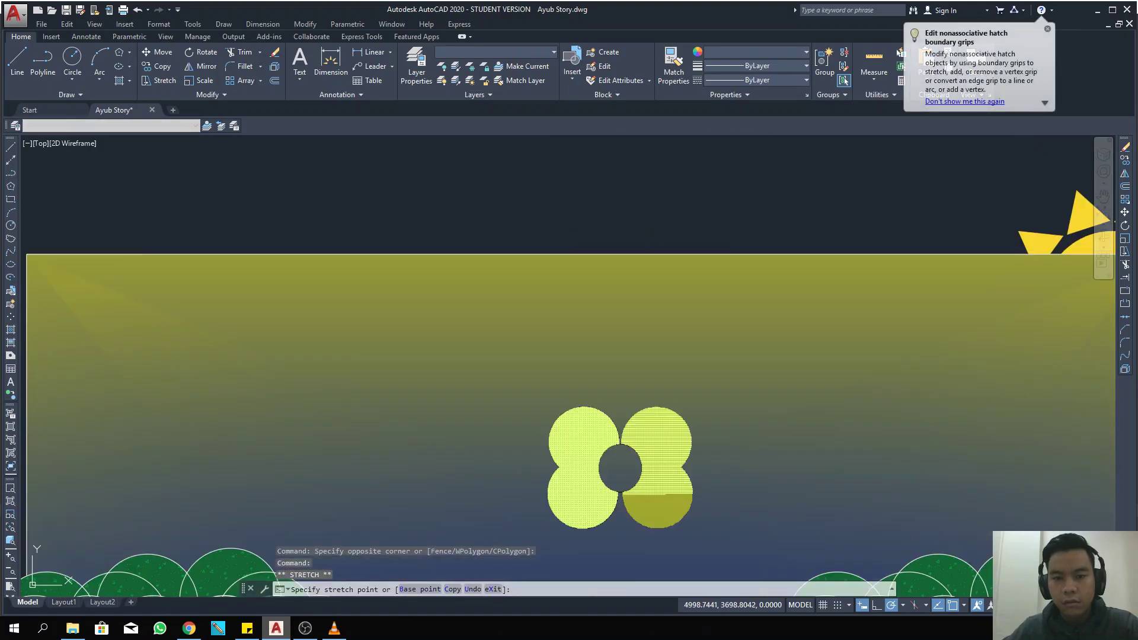
middle_drag(620, 468, 643, 332)
scroll(643, 333, up, 2)
click(655, 329)
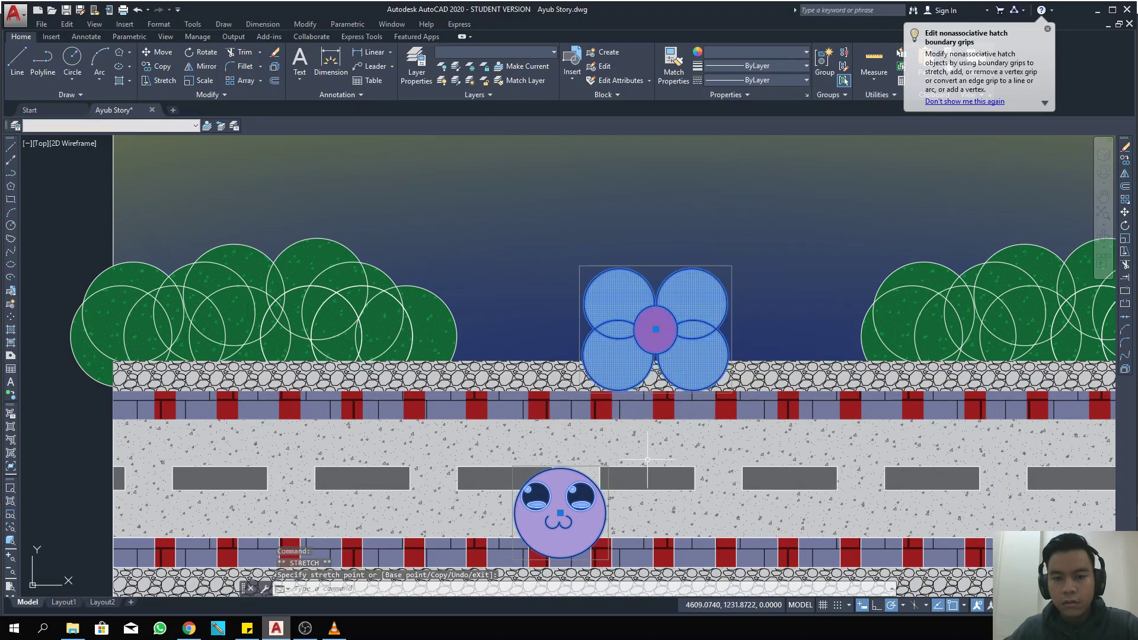
key(Escape)
Step: Move the pink face character slightly up and right, centring it on the road below the flower
click(772, 333)
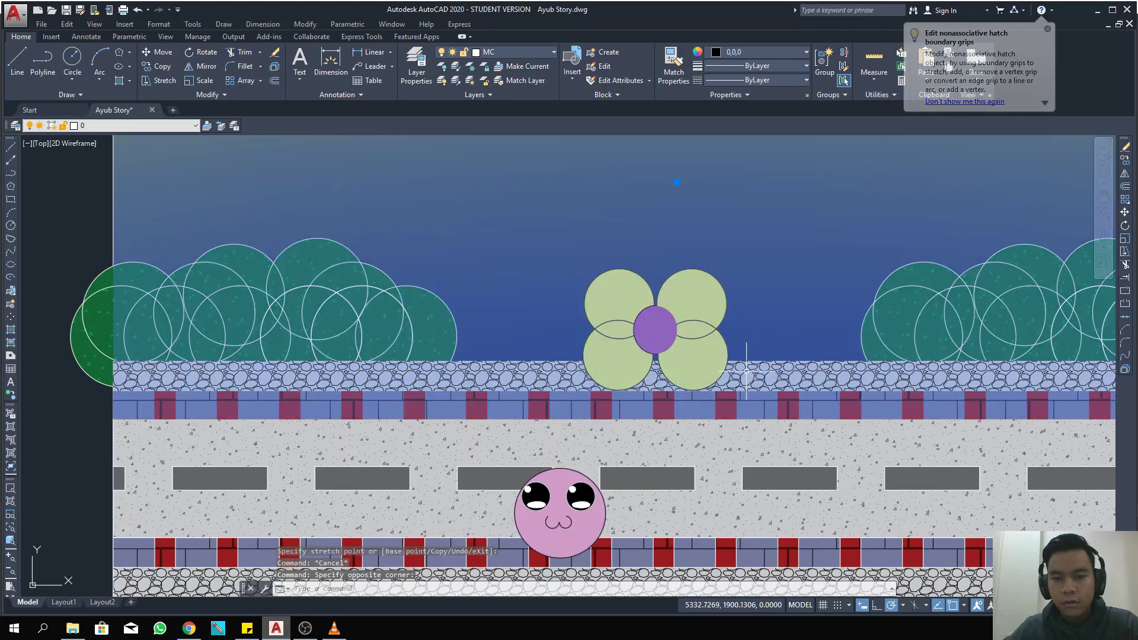
click(555, 510)
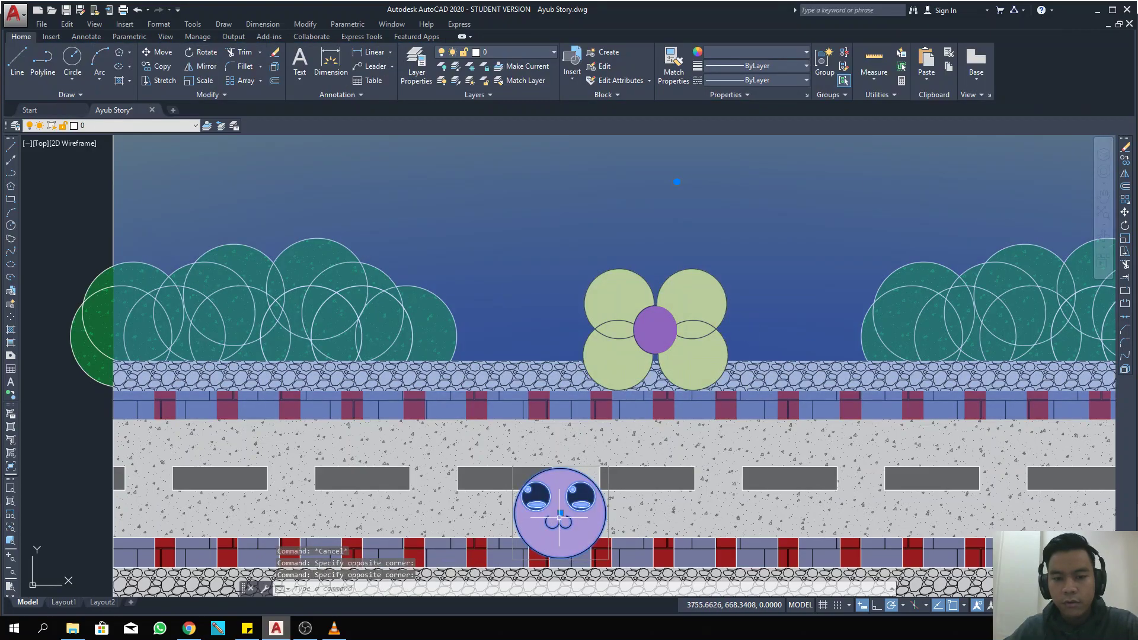
click(560, 513)
click(600, 467)
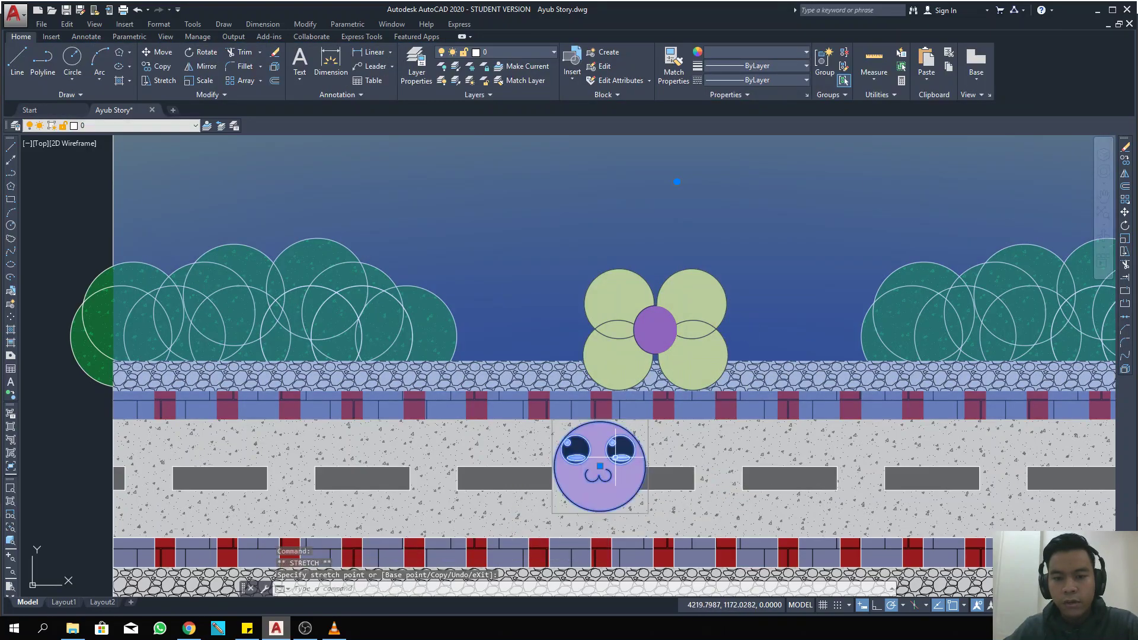
Step: Shift the flower up and right so its petals rest on the stone strip's upper edge, and clear the selection
click(680, 337)
click(656, 328)
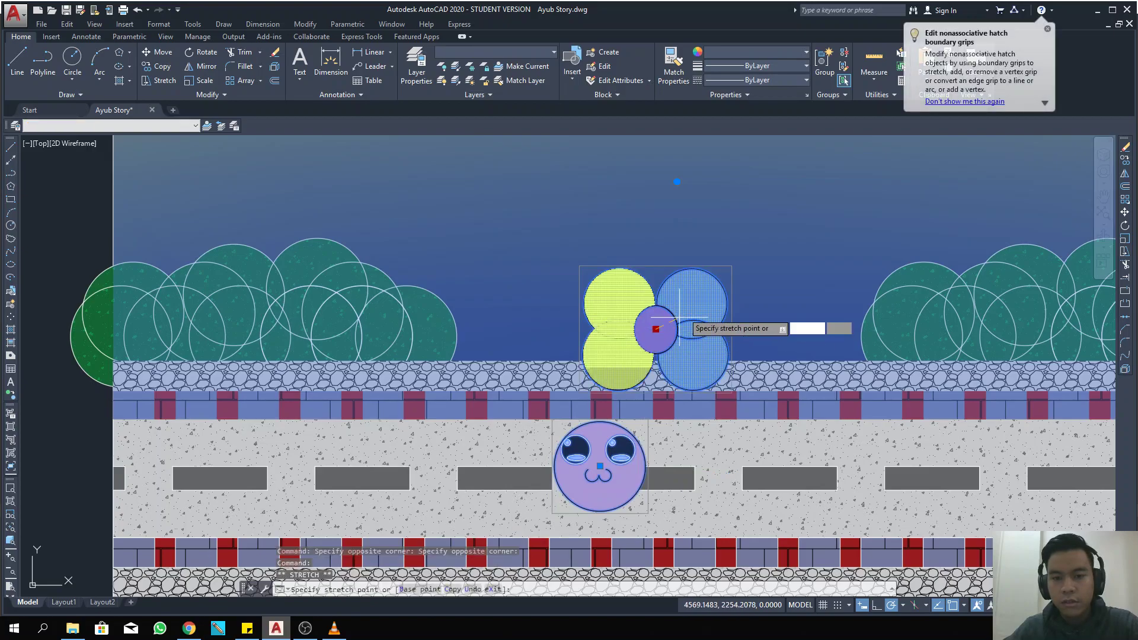
click(692, 303)
key(Escape)
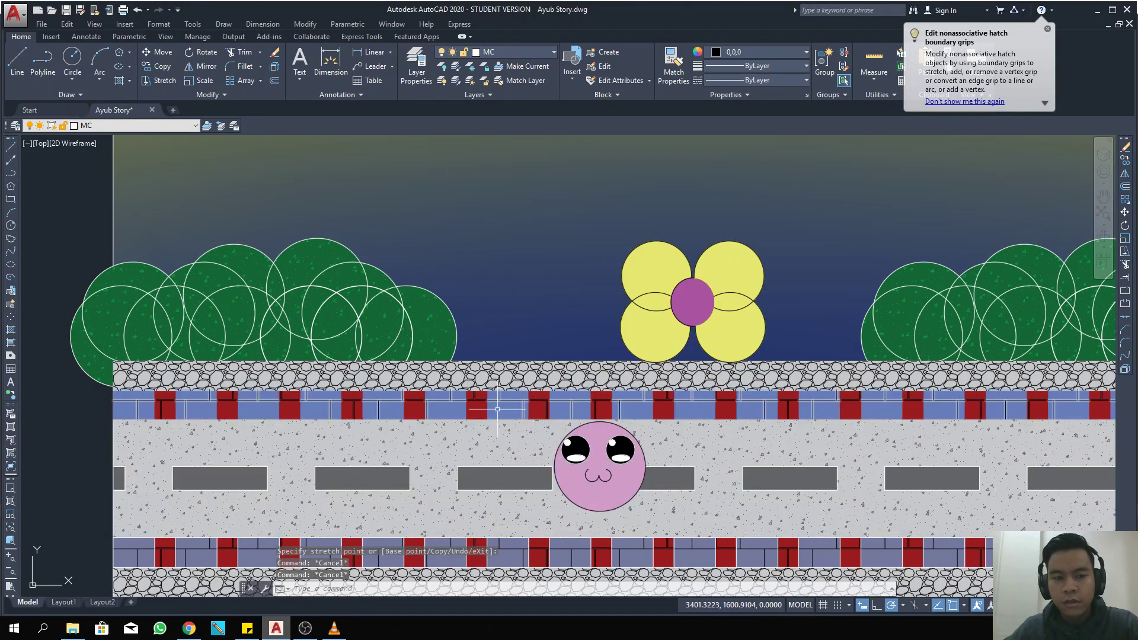
click(56, 437)
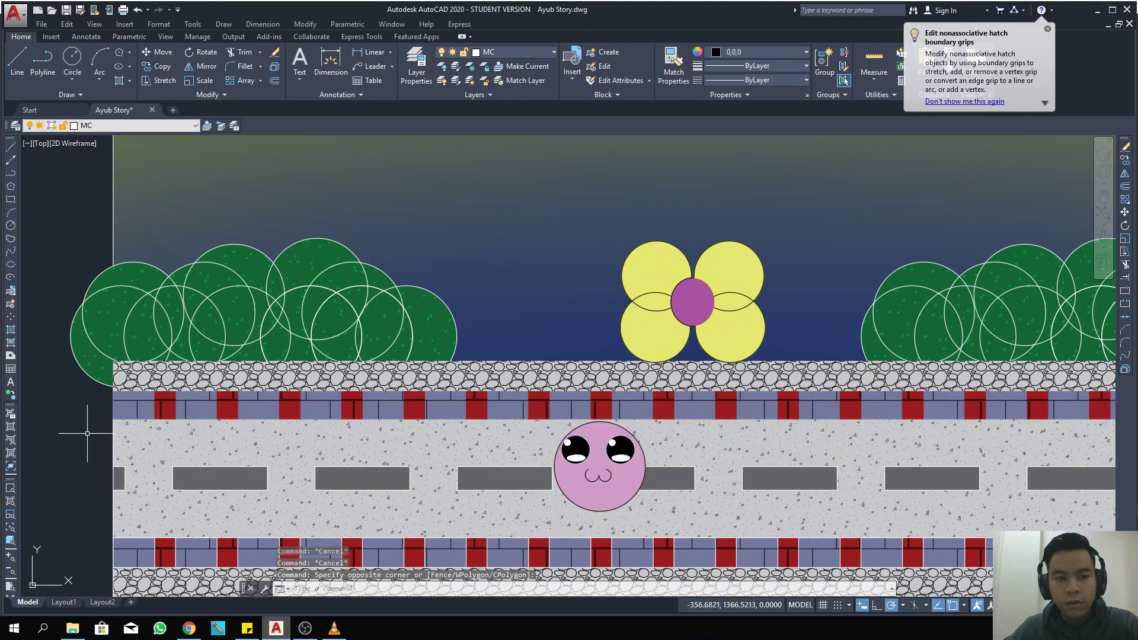
Step: Move the blue car from the empty area beside the scene onto the road, with its rear in front of the flower
scroll(684, 430, down, 2)
middle_drag(711, 434, 449, 427)
scroll(738, 386, down, 3)
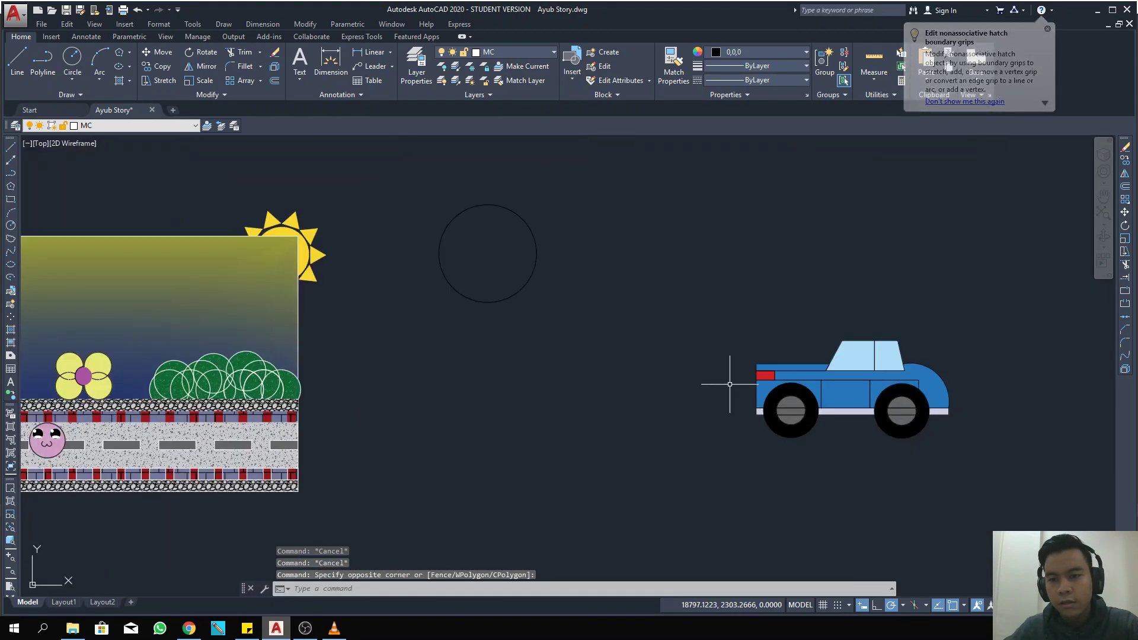
click(852, 388)
click(853, 389)
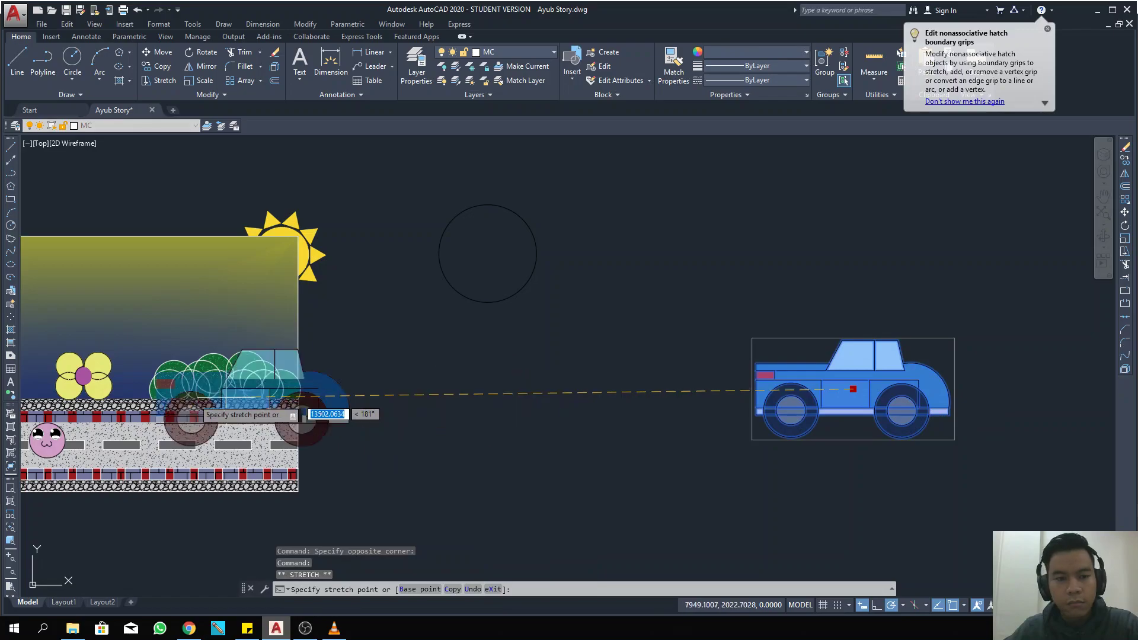
scroll(686, 399, up, 5)
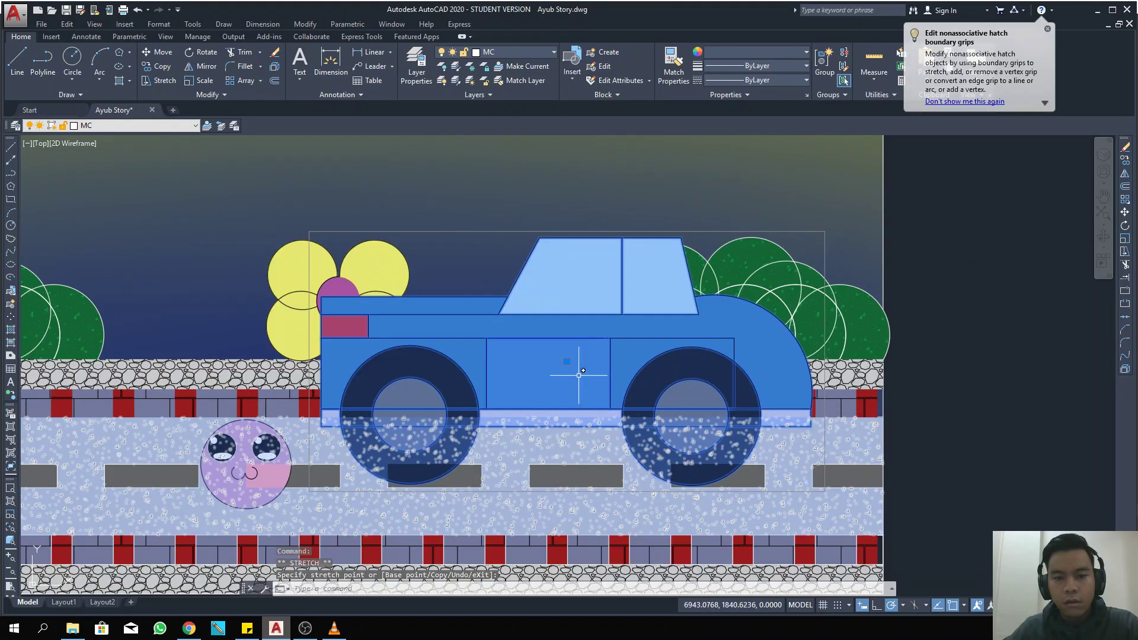
middle_drag(583, 370, 773, 380)
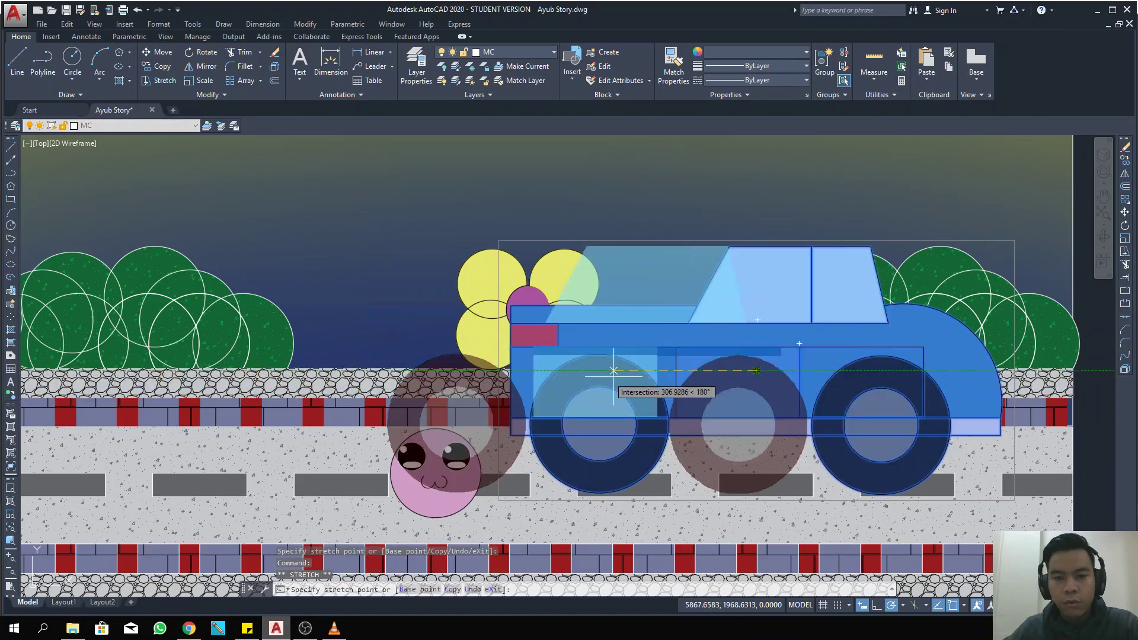
click(605, 377)
Step: Move the pink face character left along the road to the car's rear end, beside the rear wheel
click(436, 474)
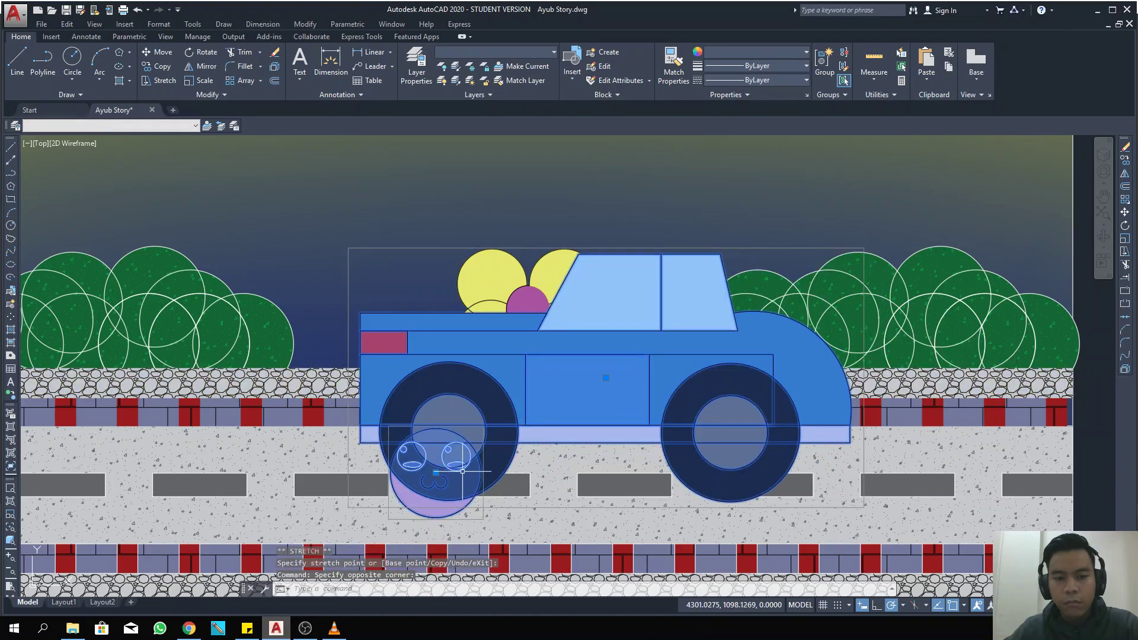
click(435, 473)
click(365, 473)
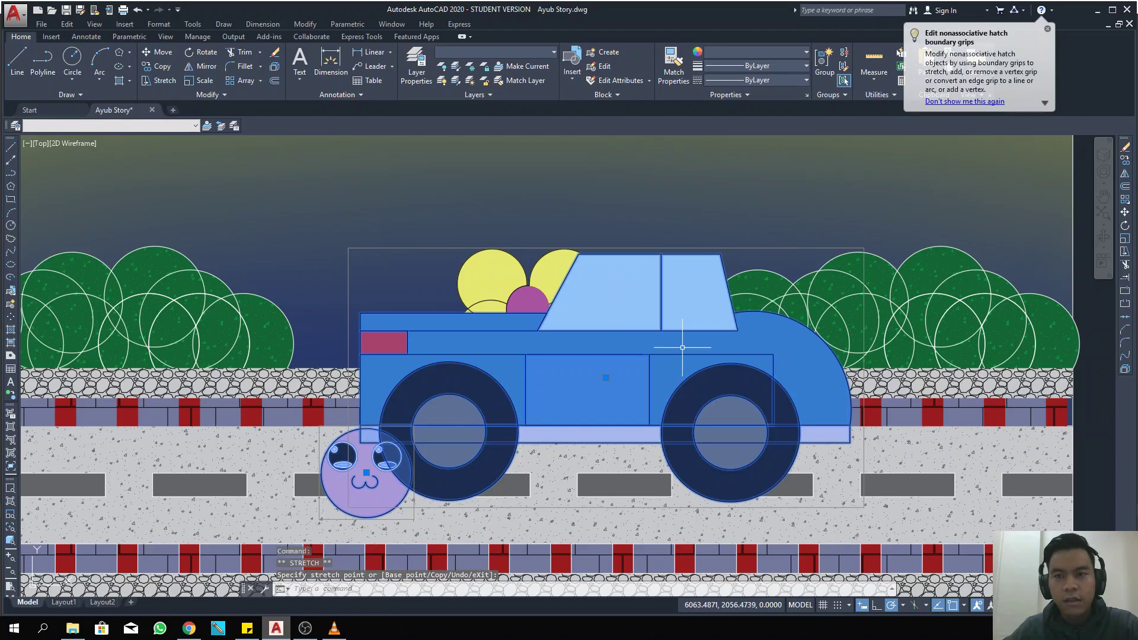